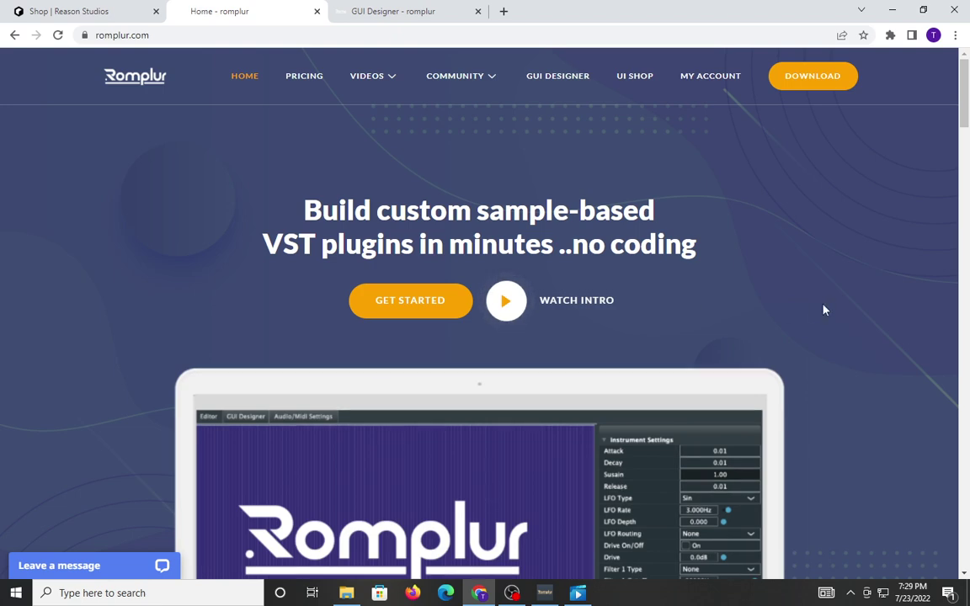
# Step: Scroll down through the Romplur home page and back up
pyautogui.scroll(-8, 824, 310)
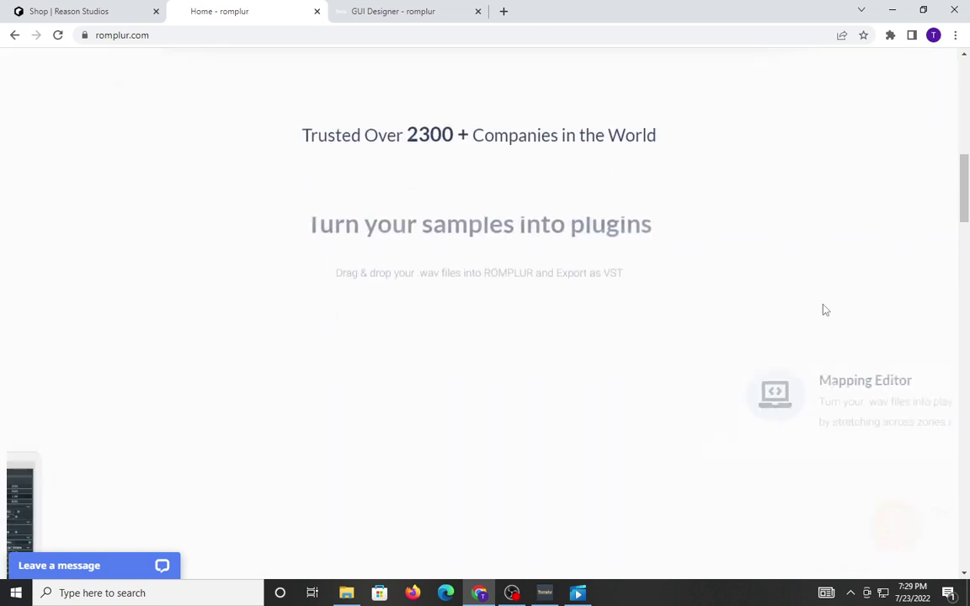
pyautogui.scroll(-2, 824, 309)
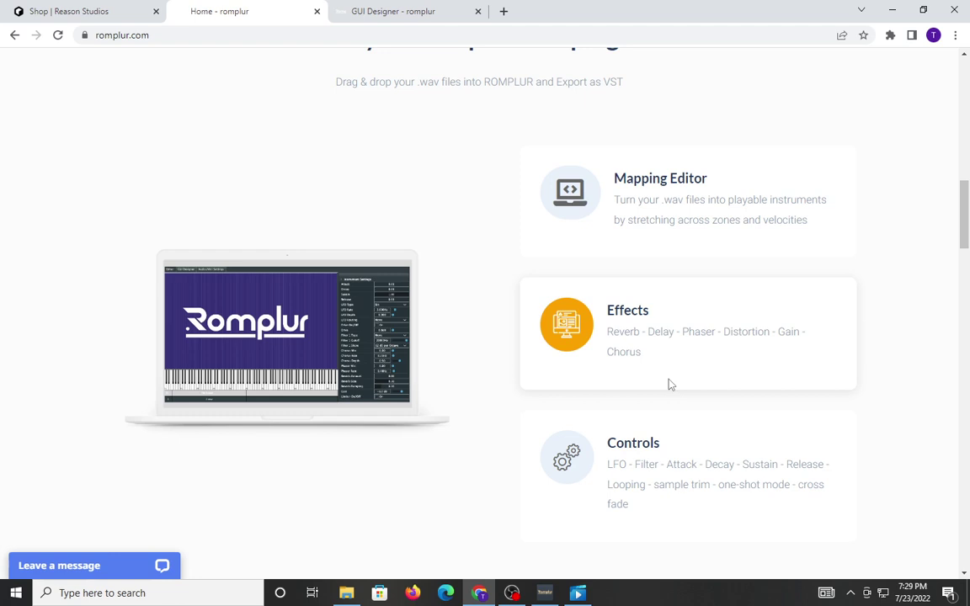
pyautogui.scroll(-3, 669, 383)
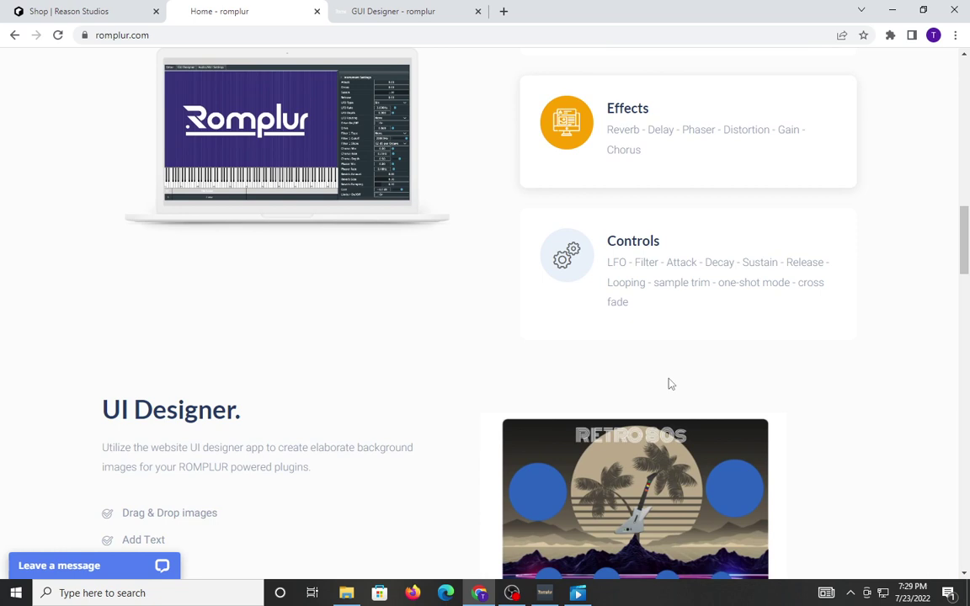
pyautogui.scroll(-2, 669, 383)
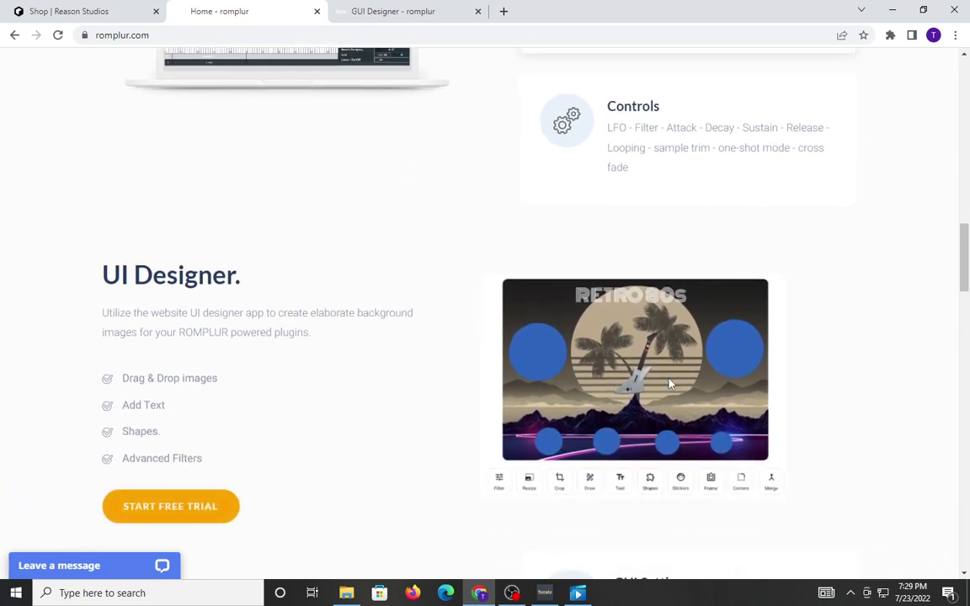
pyautogui.scroll(-1, 650, 403)
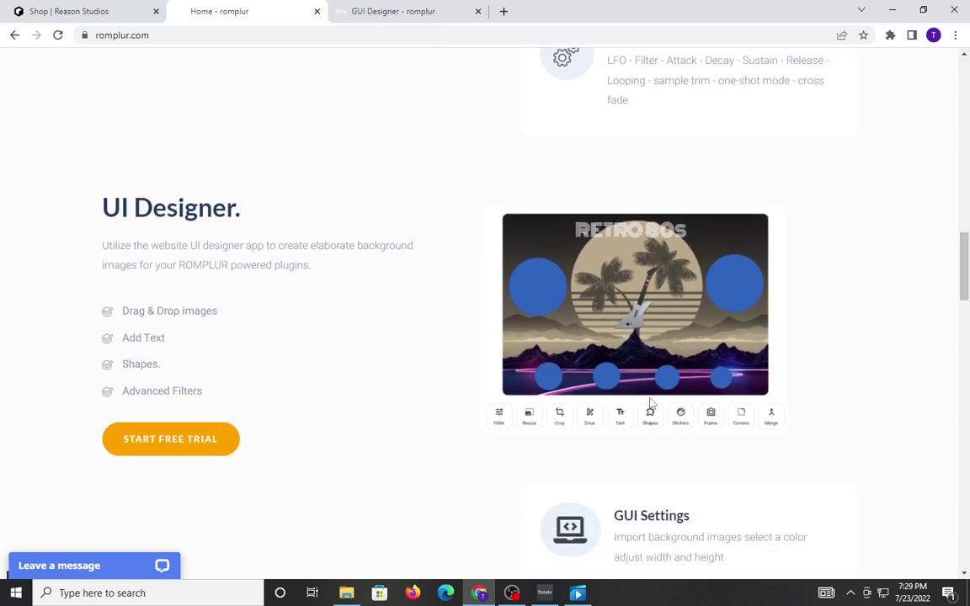
pyautogui.scroll(-2, 650, 403)
pyautogui.scroll(-1, 650, 402)
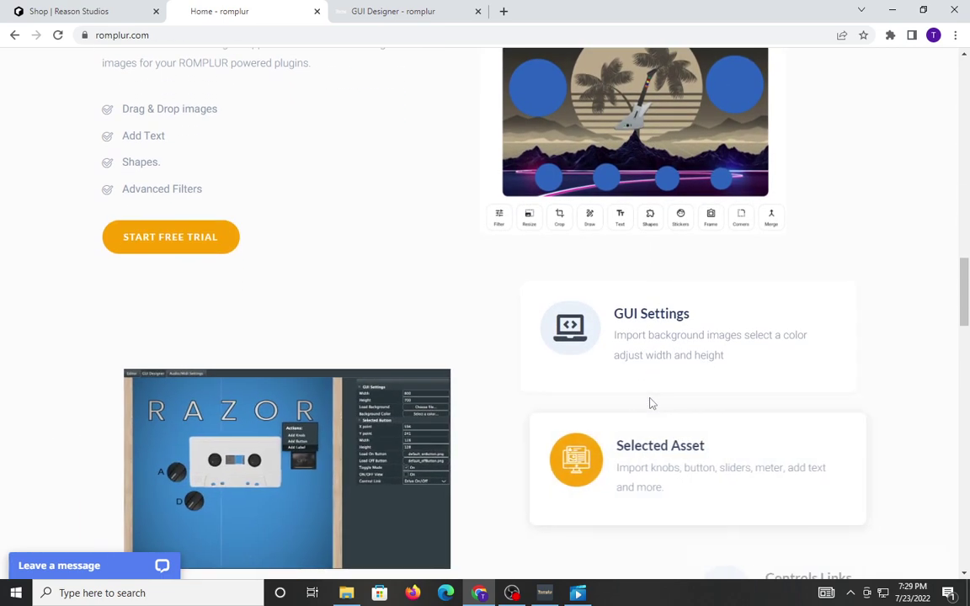
pyautogui.scroll(-2, 650, 402)
pyautogui.scroll(12, 455, 421)
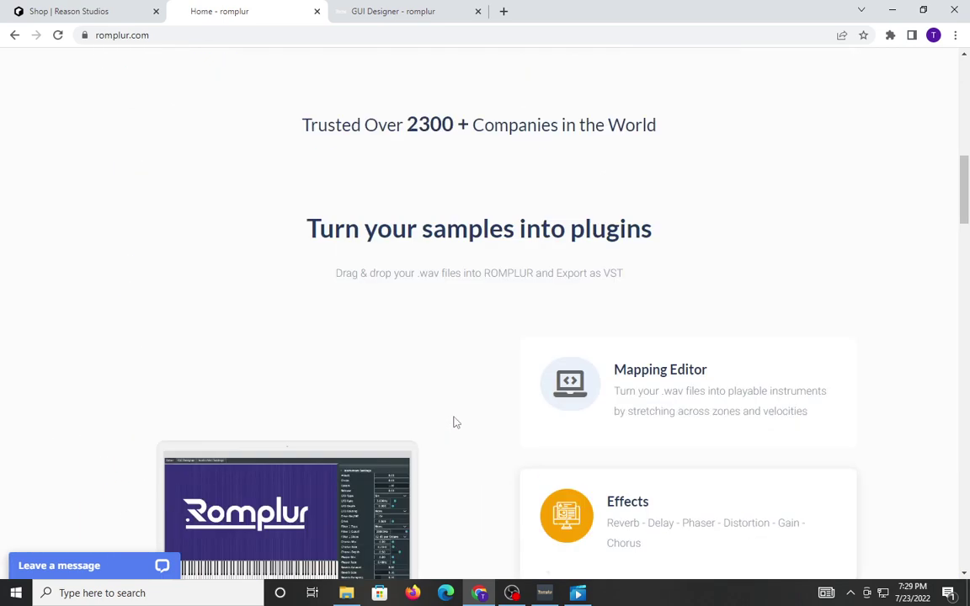
pyautogui.scroll(10, 453, 422)
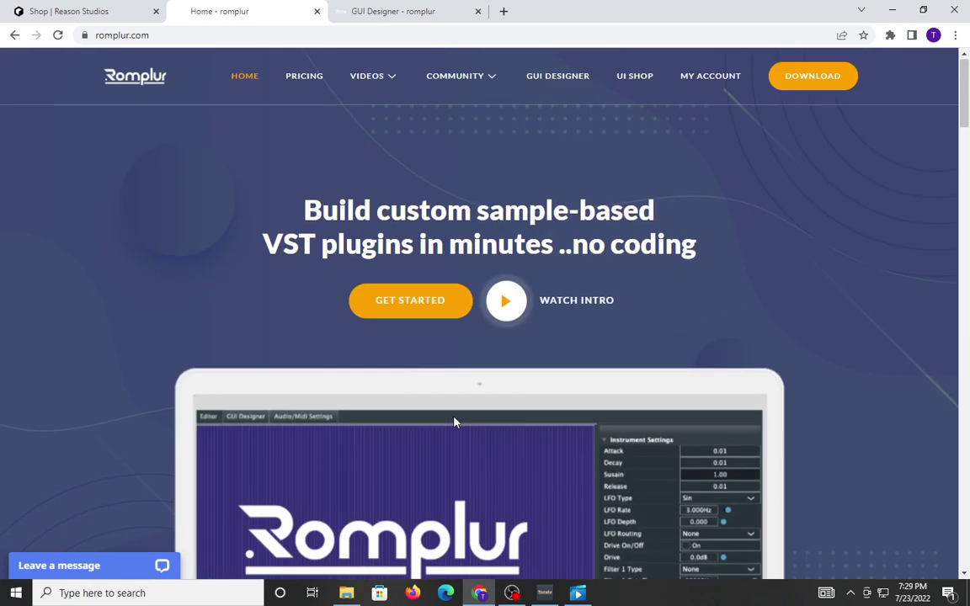
# Step: Go to the Pricing page and browse the plan cards, including the $29.99 Monthly option
pyautogui.click(313, 87)
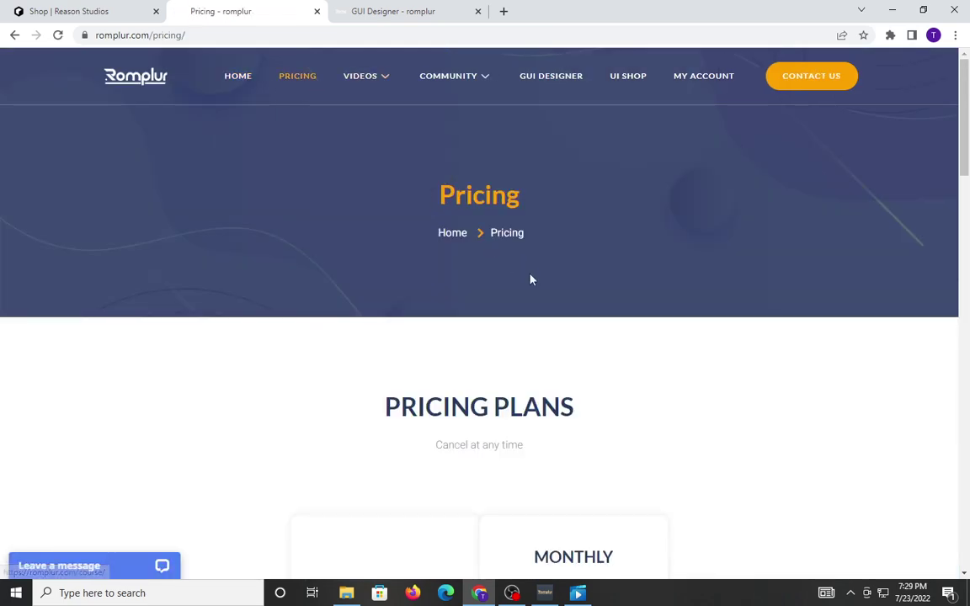
pyautogui.scroll(-7, 530, 279)
pyautogui.scroll(3, 530, 279)
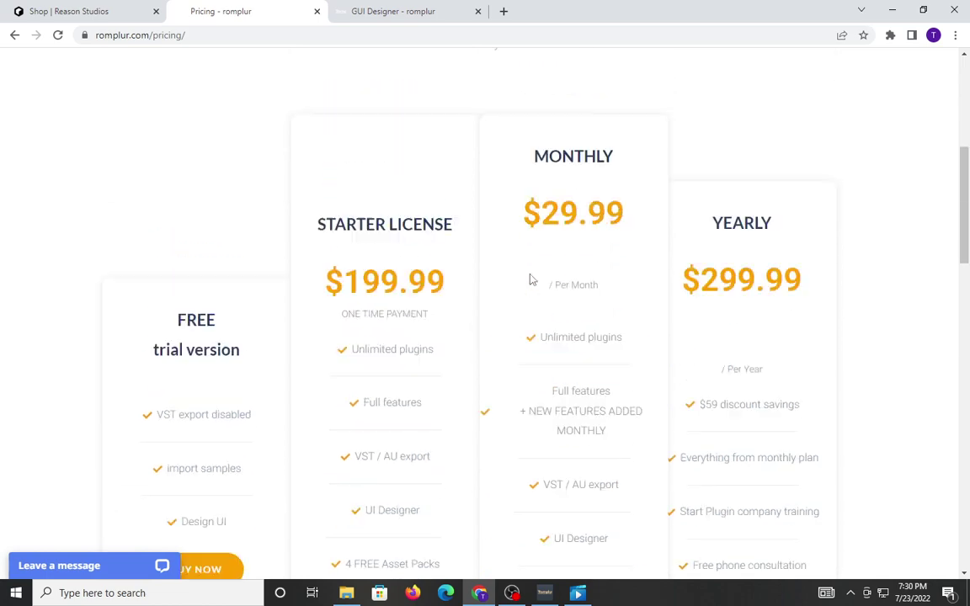
pyautogui.scroll(-1, 530, 280)
pyautogui.scroll(-3, 531, 280)
pyautogui.scroll(8, 530, 280)
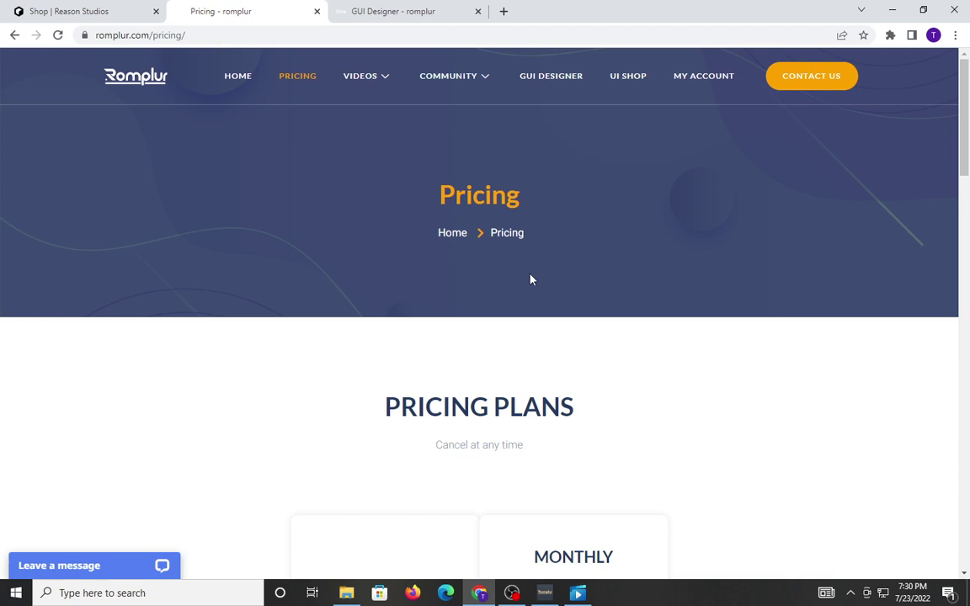
pyautogui.scroll(-6, 530, 279)
pyautogui.scroll(3, 530, 277)
pyautogui.scroll(3, 530, 276)
# Step: Switch to the GUI Designer's blank 200 x 200 canvas and browse the Background images list
pyautogui.click(369, 14)
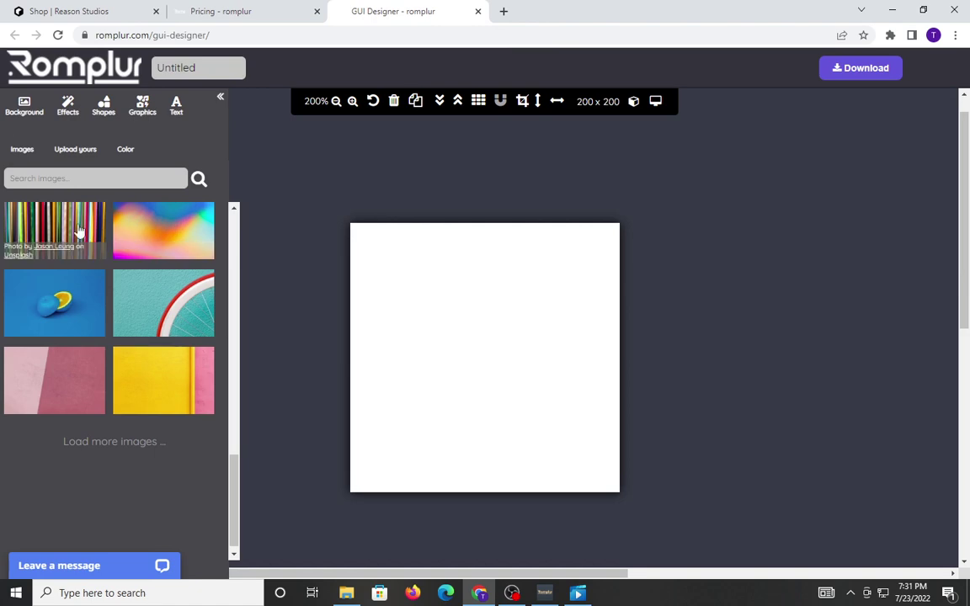
pyautogui.scroll(5, 125, 298)
pyautogui.scroll(5, 125, 298)
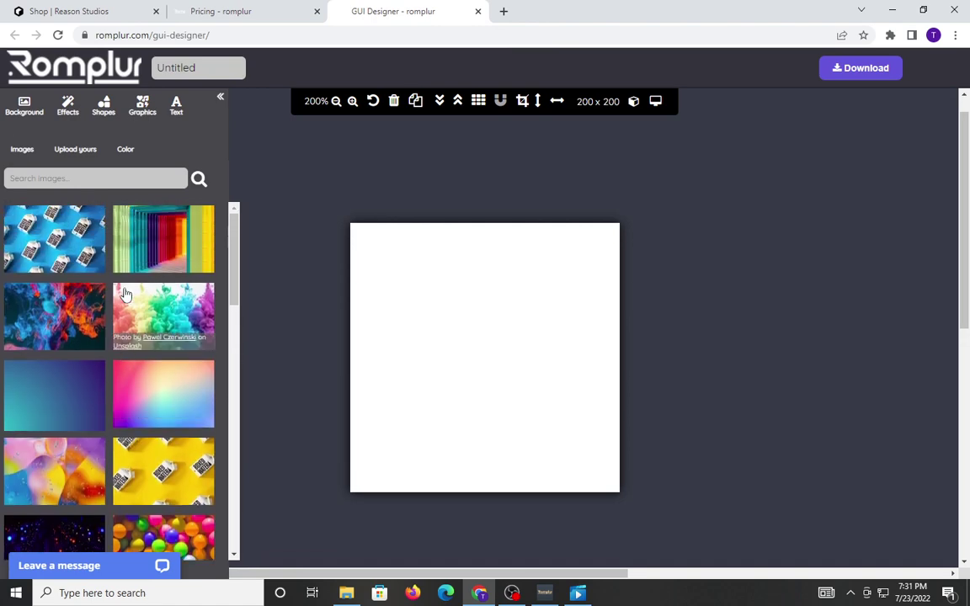
pyautogui.scroll(-3, 124, 294)
pyautogui.scroll(3, 124, 295)
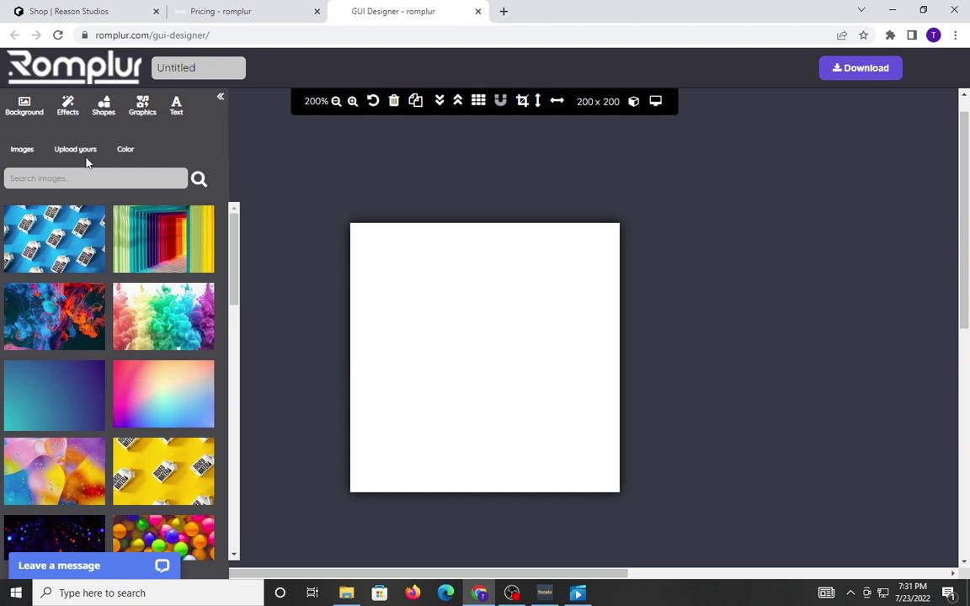
# Step: Bring up the Romplur desktop app and review its GUI Editor and Audio/Midi Settings tabs
pyautogui.click(544, 590)
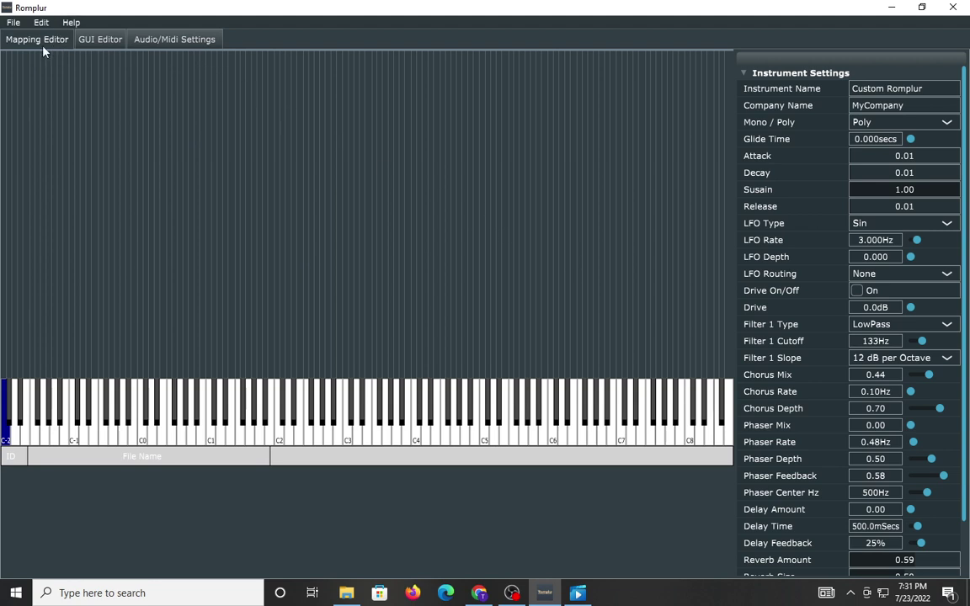
pyautogui.click(99, 39)
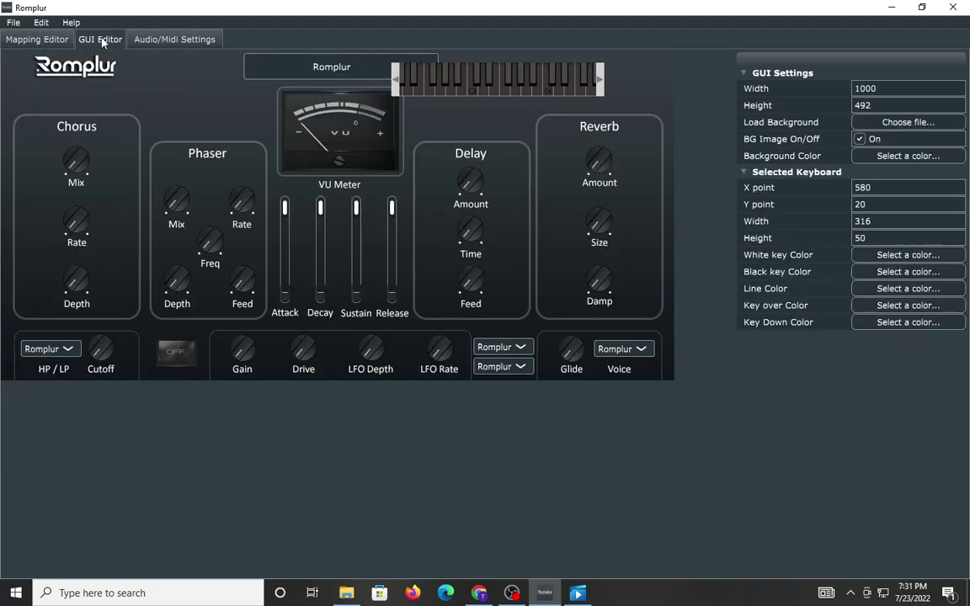
pyautogui.click(154, 40)
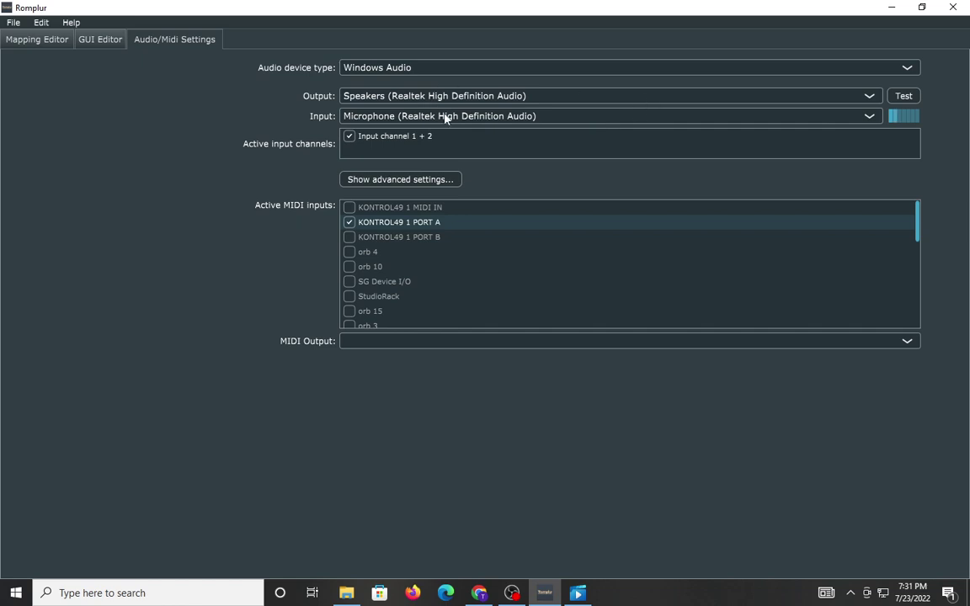
# Step: Drag a wav from the I Think I Hear Angels folder into the Mapping Editor at root note 60
pyautogui.click(16, 44)
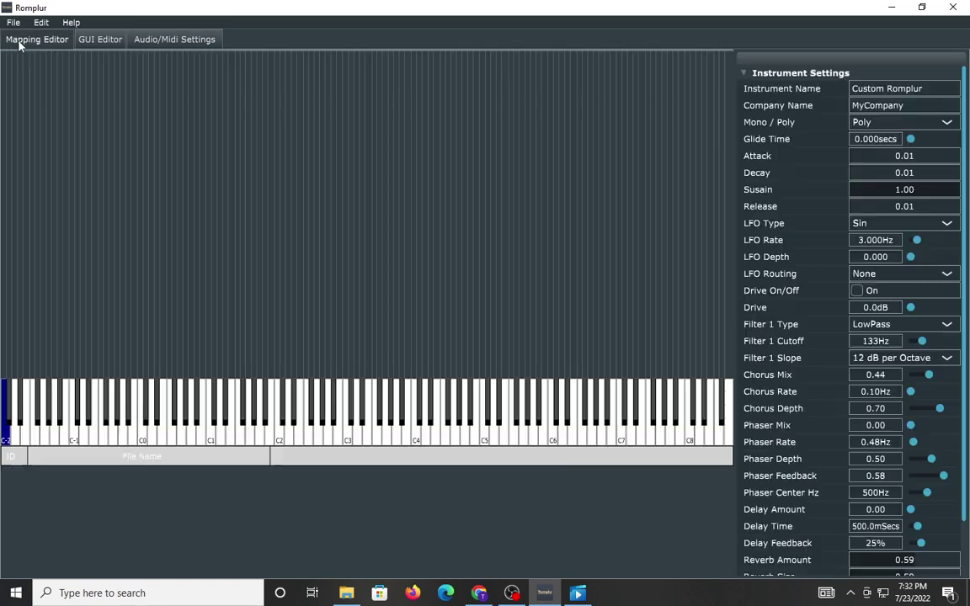
pyautogui.click(346, 593)
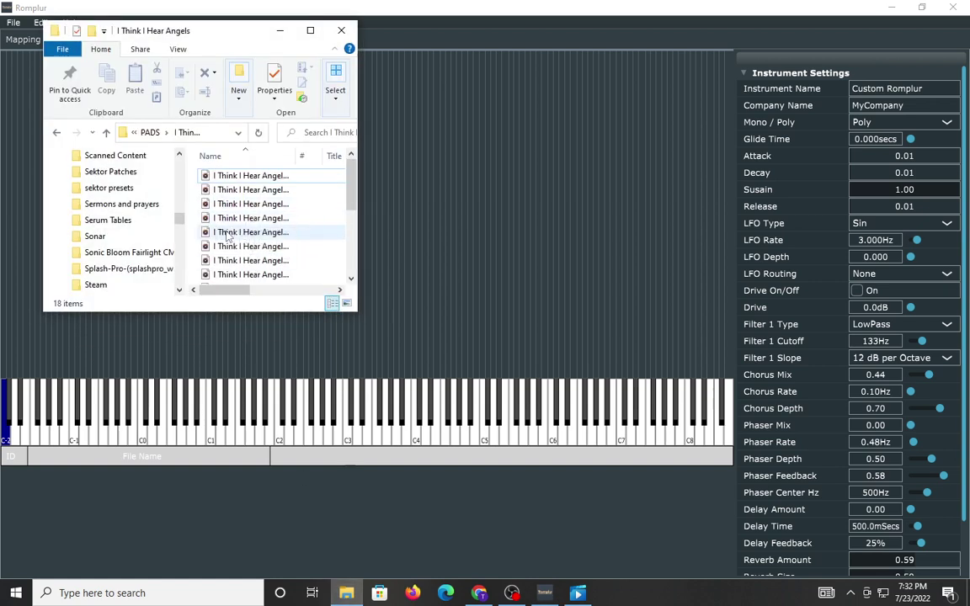
pyautogui.moveTo(225, 233); pyautogui.dragTo(424, 229)
pyautogui.click(281, 32)
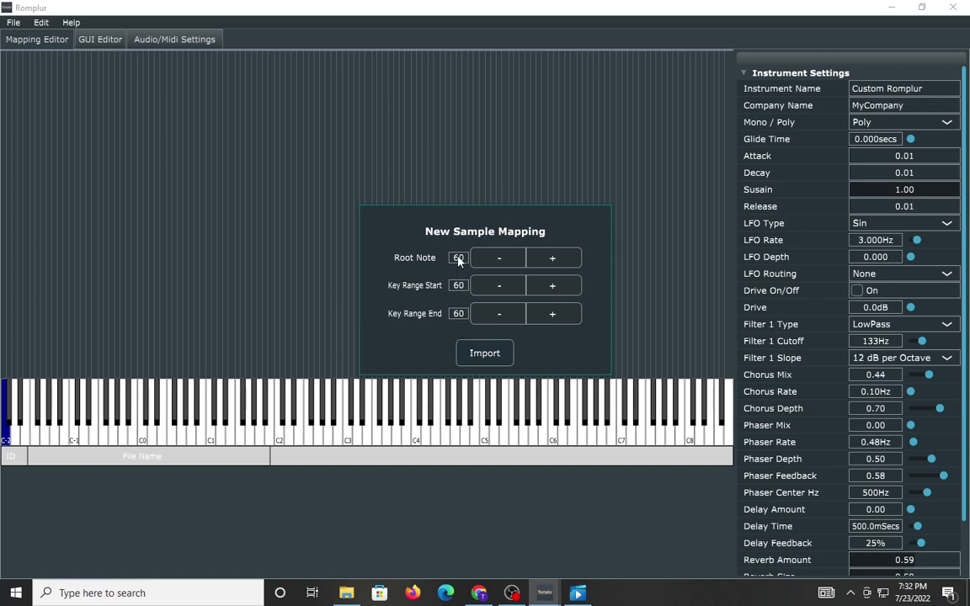
# Step: Import I Think I Hear Angels_C3.wav at root 60 and stretch its zone across keys 24 to 103
pyautogui.click(484, 352)
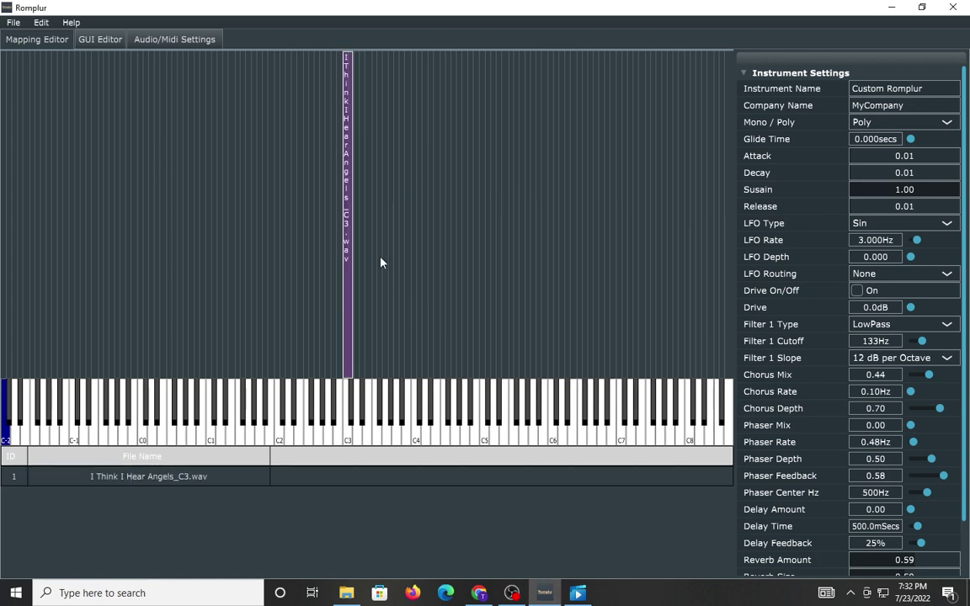
pyautogui.moveTo(352, 199); pyautogui.dragTo(597, 185)
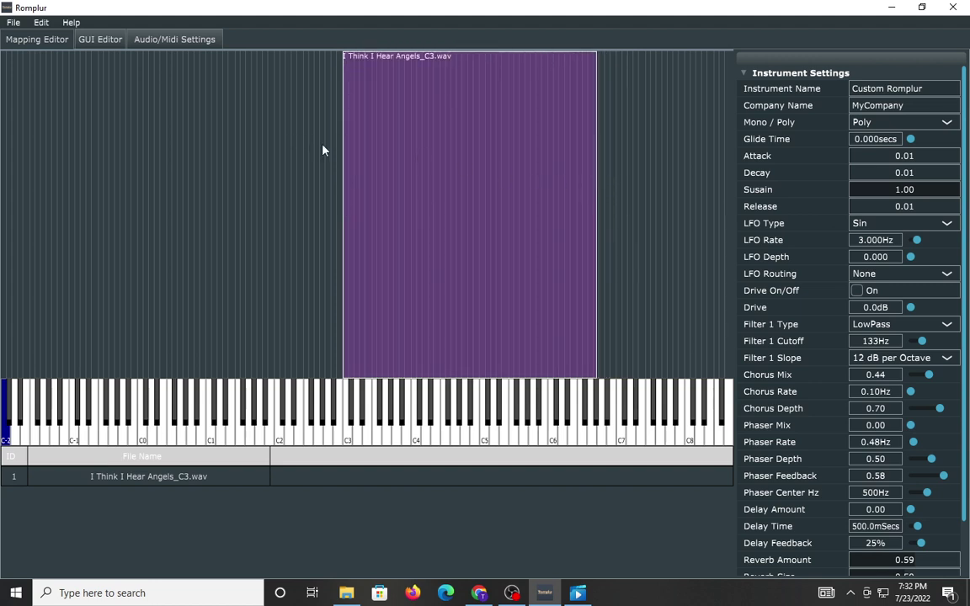
pyautogui.moveTo(344, 144); pyautogui.dragTo(141, 149)
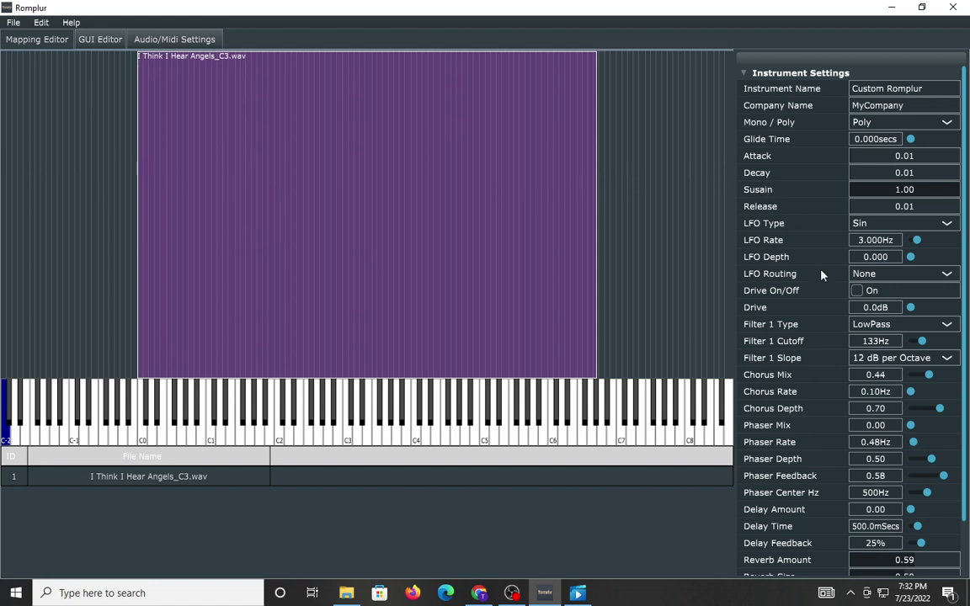
pyautogui.scroll(-3, 816, 288)
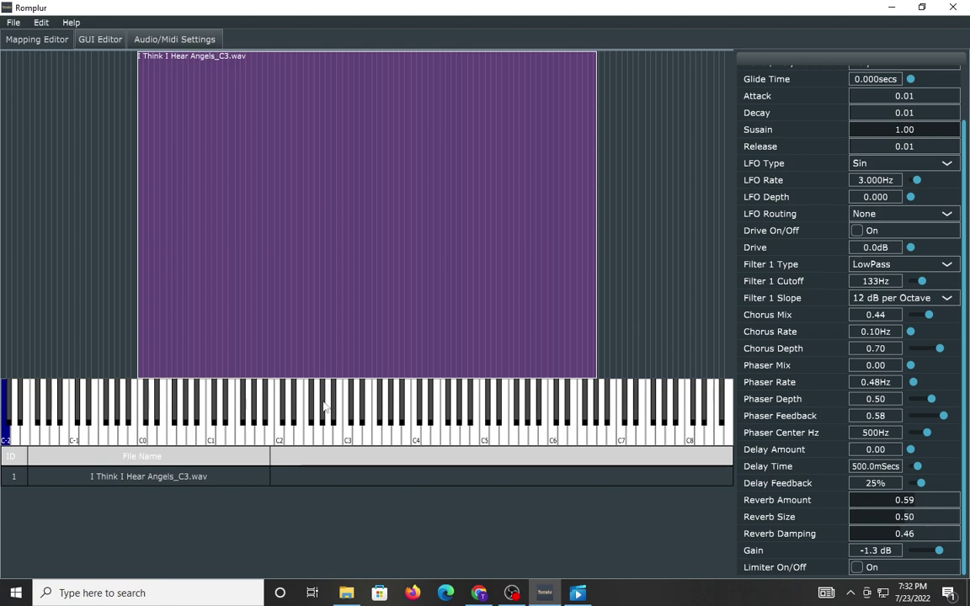
pyautogui.click(141, 478)
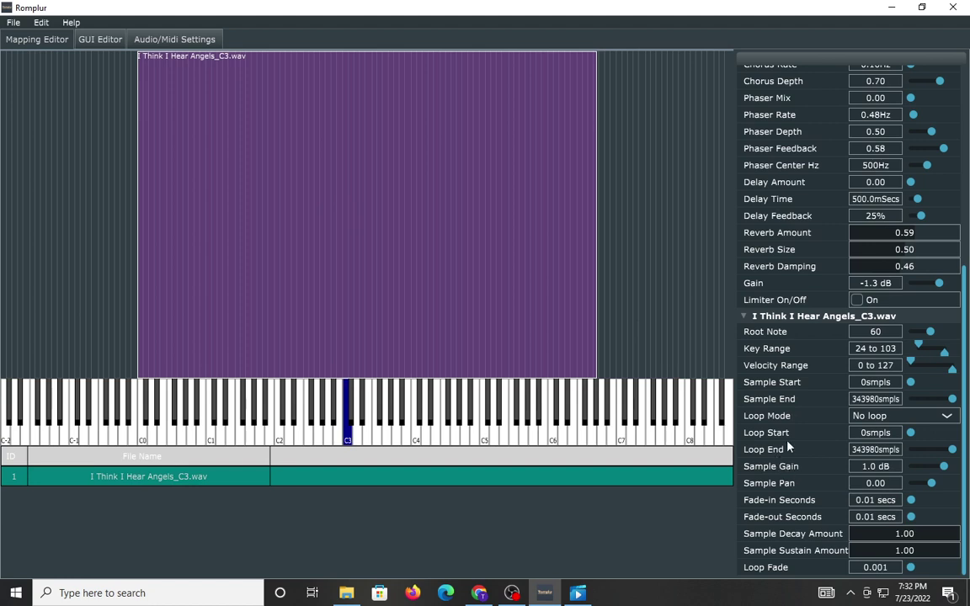
pyautogui.click(875, 418)
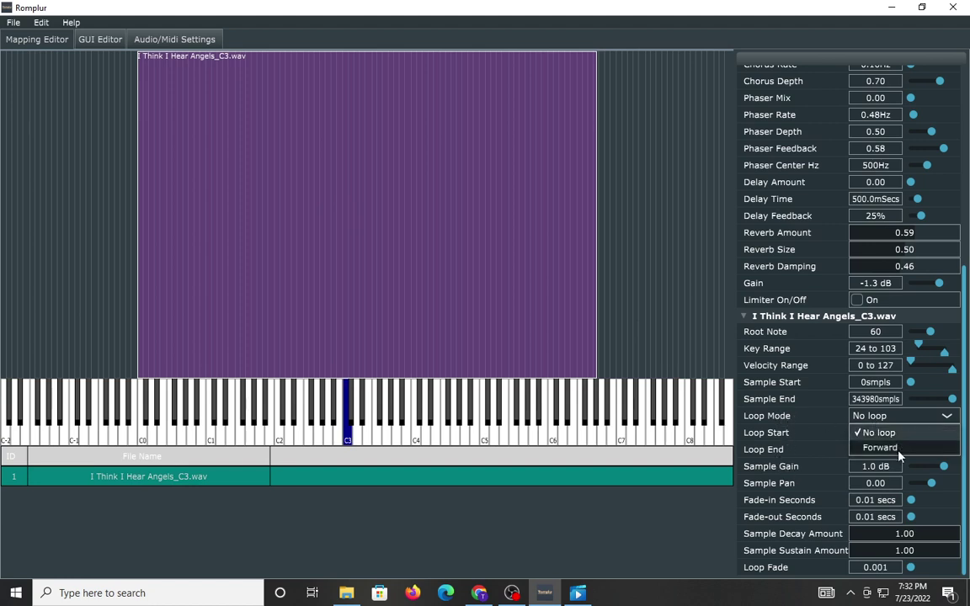
pyautogui.click(897, 448)
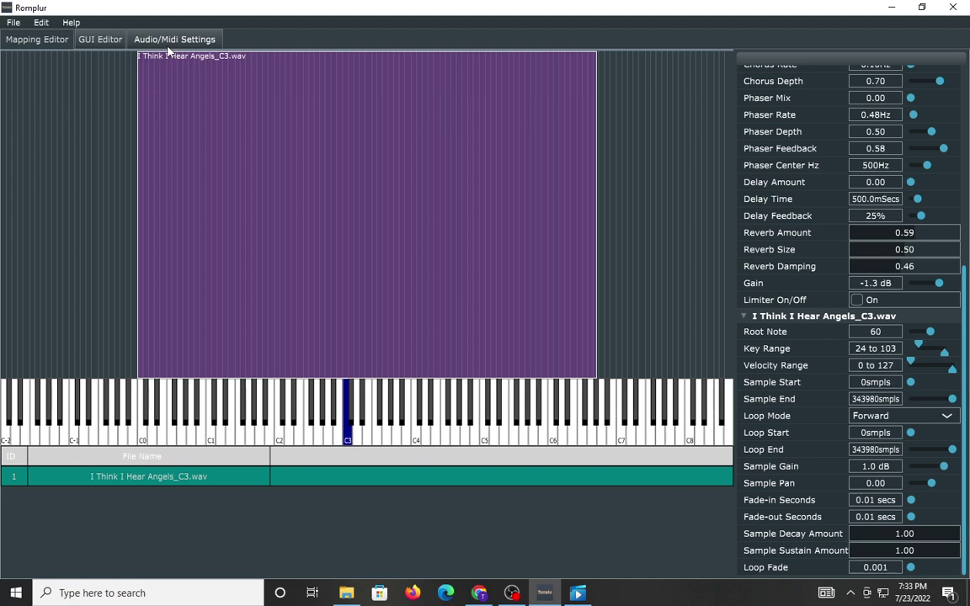
pyautogui.click(884, 416)
pyautogui.click(879, 432)
pyautogui.scroll(-2, 929, 552)
pyautogui.scroll(2, 929, 552)
pyautogui.moveTo(964, 476); pyautogui.dragTo(965, 278)
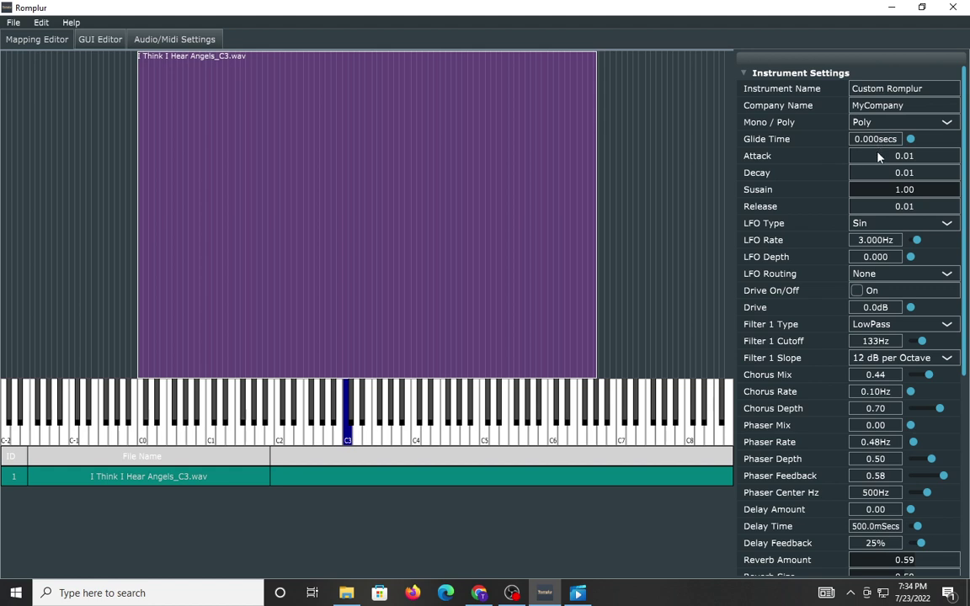
pyautogui.click(880, 229)
pyautogui.click(804, 242)
pyautogui.click(876, 225)
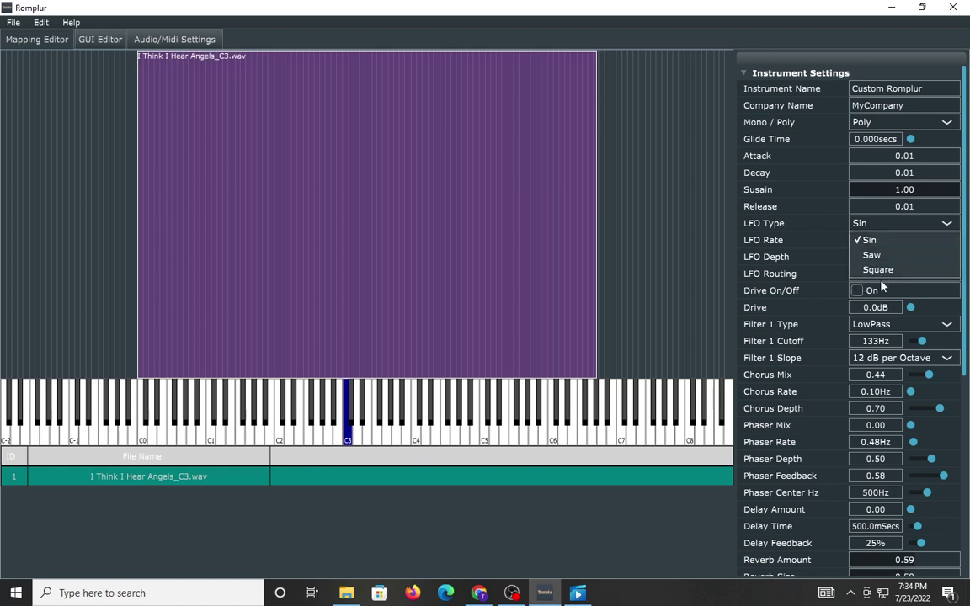
pyautogui.click(825, 303)
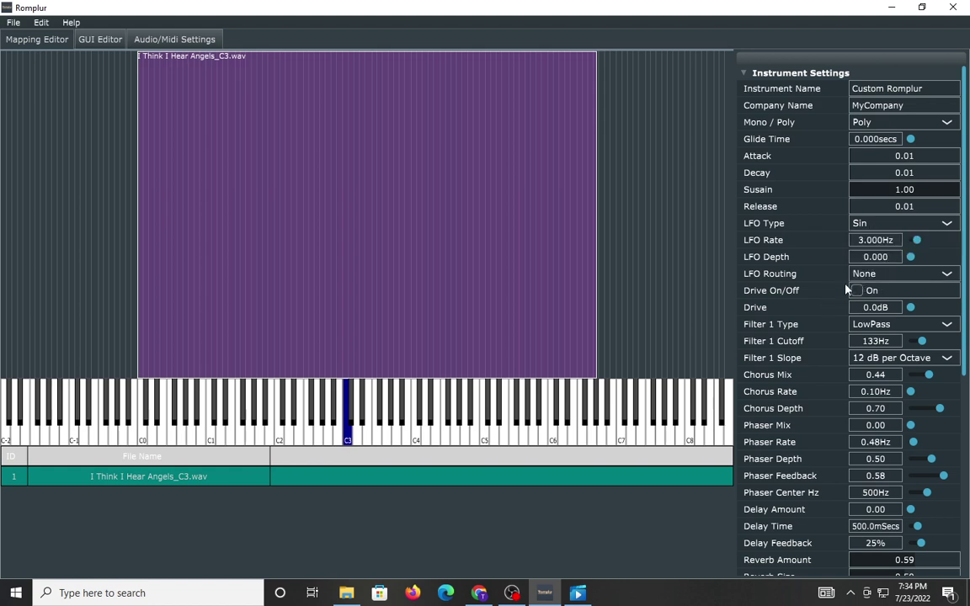
pyautogui.click(866, 331)
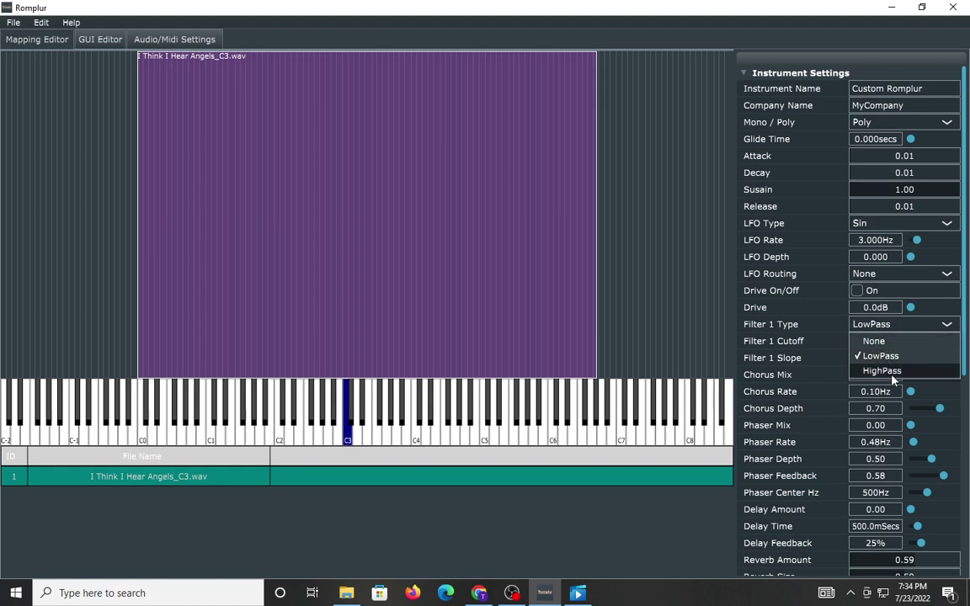
pyautogui.click(801, 339)
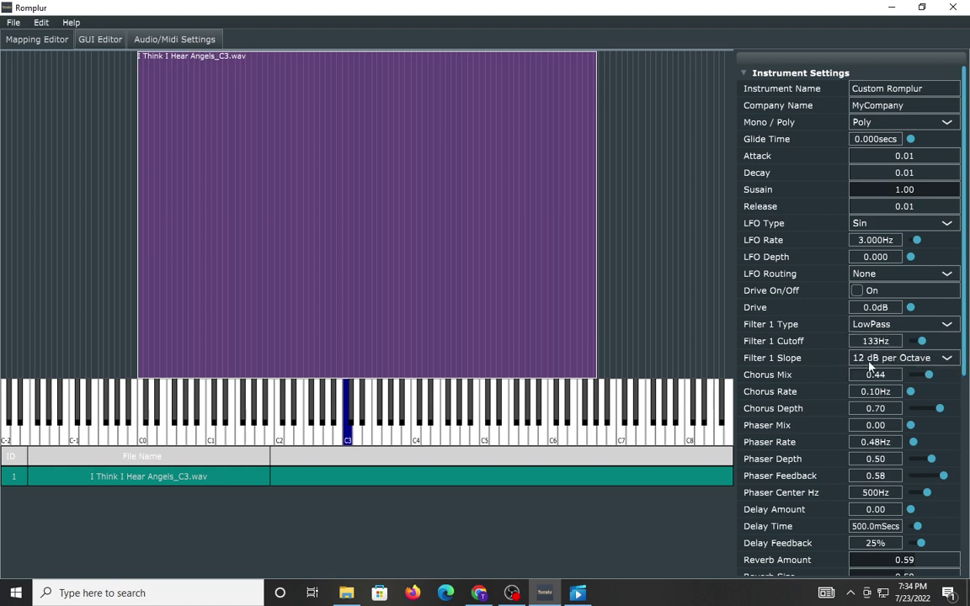
pyautogui.scroll(-3, 796, 375)
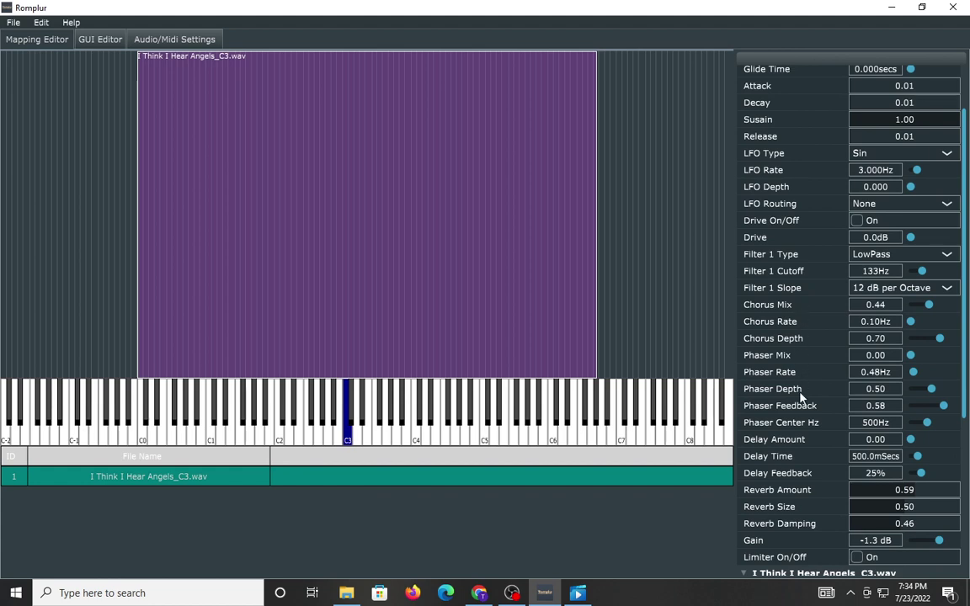
pyautogui.scroll(-3, 799, 401)
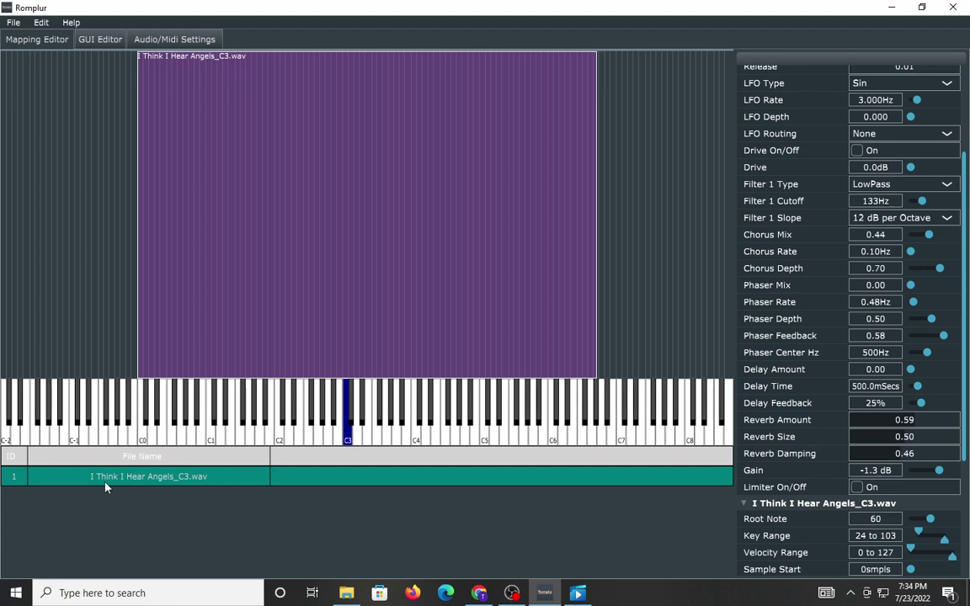
# Step: Set Filter 1 type to None and bring the instrument gain to about -0.9 dB
pyautogui.click(952, 471)
pyautogui.click(908, 185)
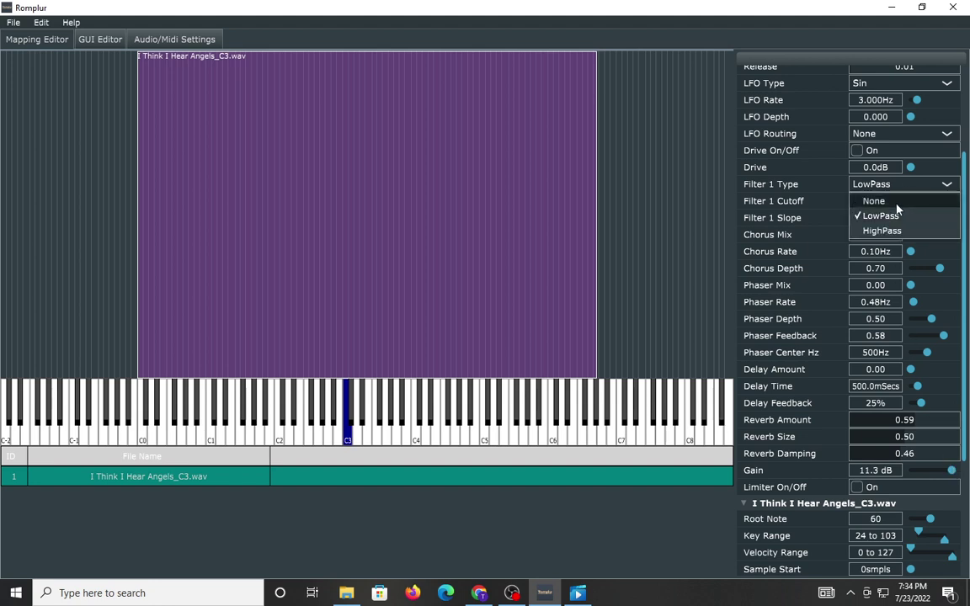
pyautogui.click(896, 204)
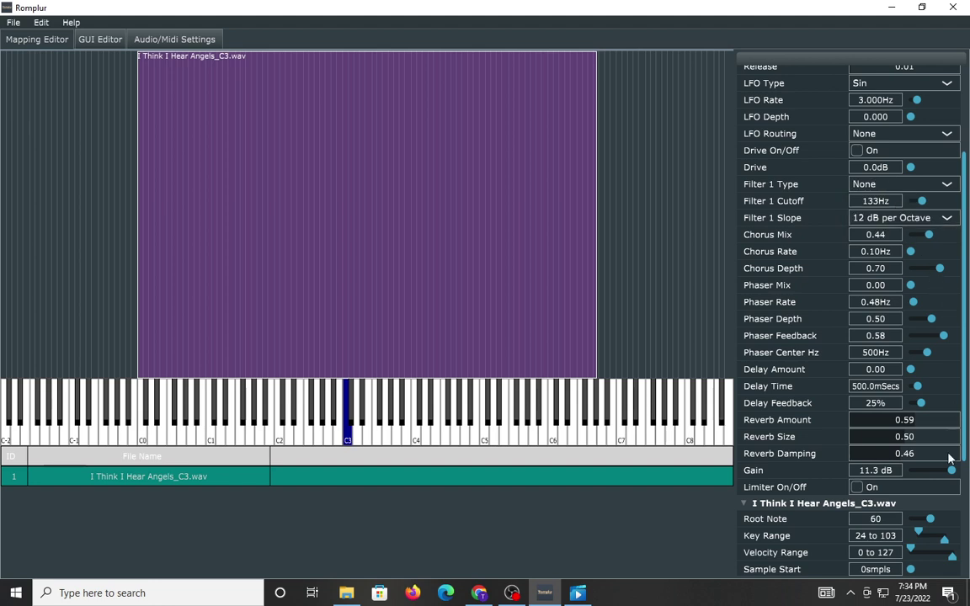
pyautogui.moveTo(948, 470); pyautogui.dragTo(941, 477)
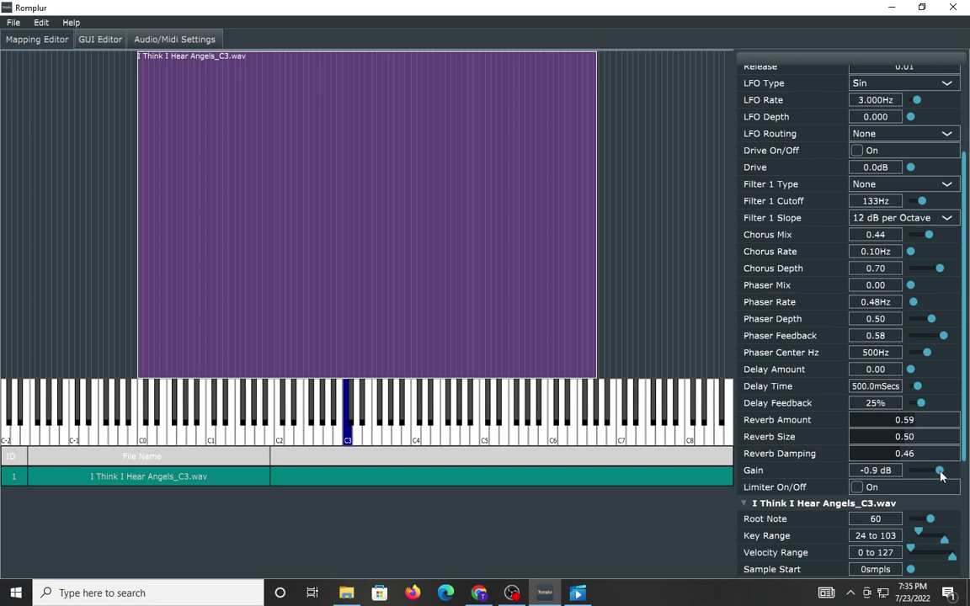
# Step: In the GUI Editor, move the keyboard to the top right and nudge the Chorus Mix knob to X 88, Y 129
pyautogui.click(88, 40)
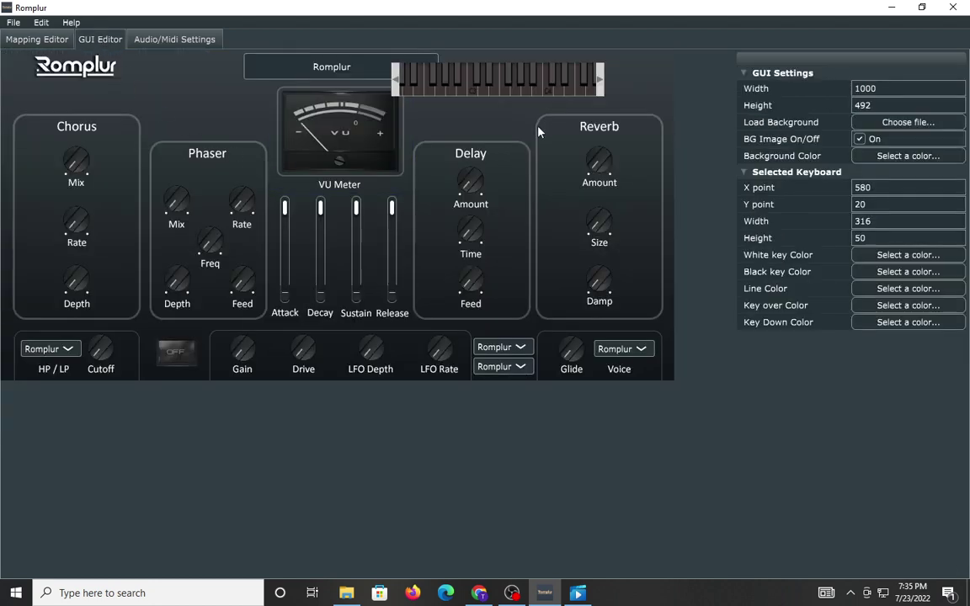
pyautogui.moveTo(491, 89); pyautogui.dragTo(541, 87)
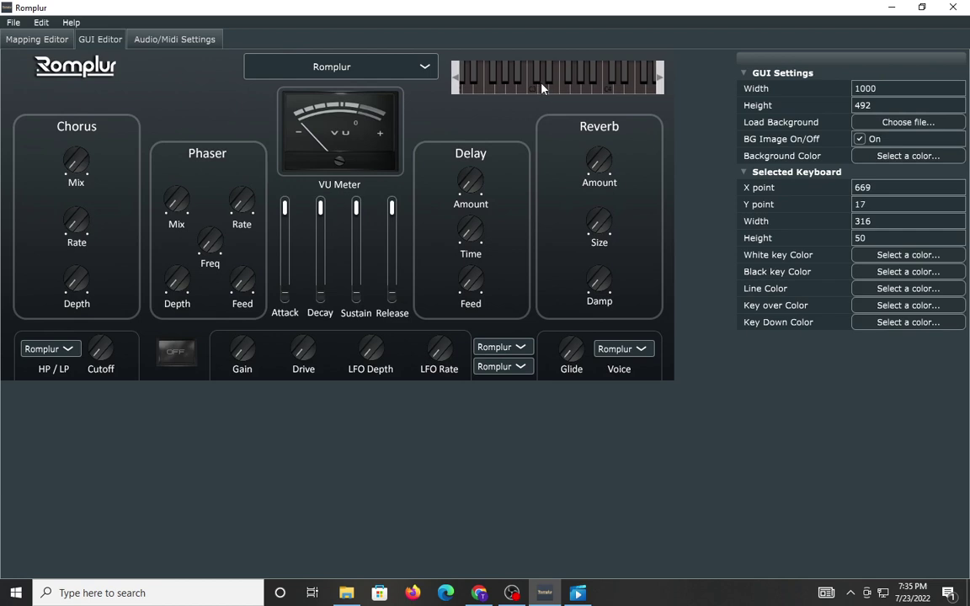
pyautogui.click(73, 157)
pyautogui.moveTo(73, 156); pyautogui.dragTo(77, 164)
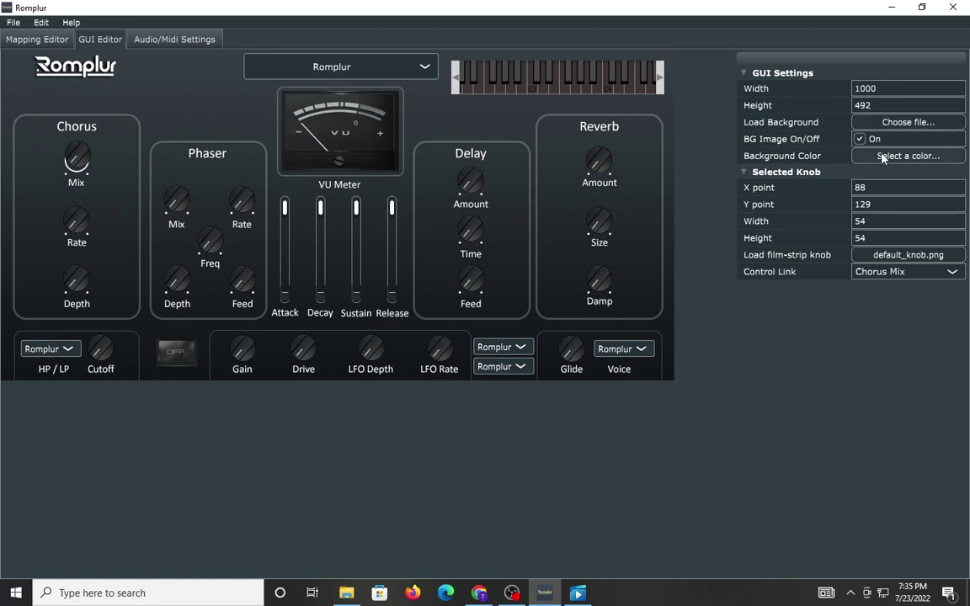
# Step: Set the GUI background colour to dark red FF2B0F0F, keeping the background image on
pyautogui.click(859, 140)
pyautogui.click(860, 139)
pyautogui.click(864, 160)
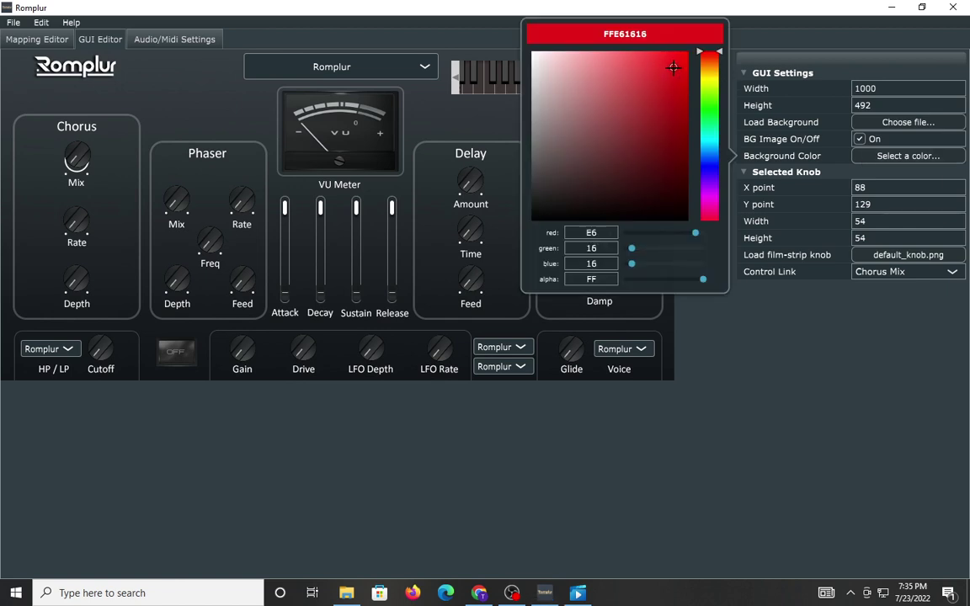
pyautogui.moveTo(672, 67)
pyautogui.mouseDown()
pyautogui.moveTo(590, 136)
pyautogui.moveTo(628, 164)
pyautogui.moveTo(634, 193)
pyautogui.mouseUp()
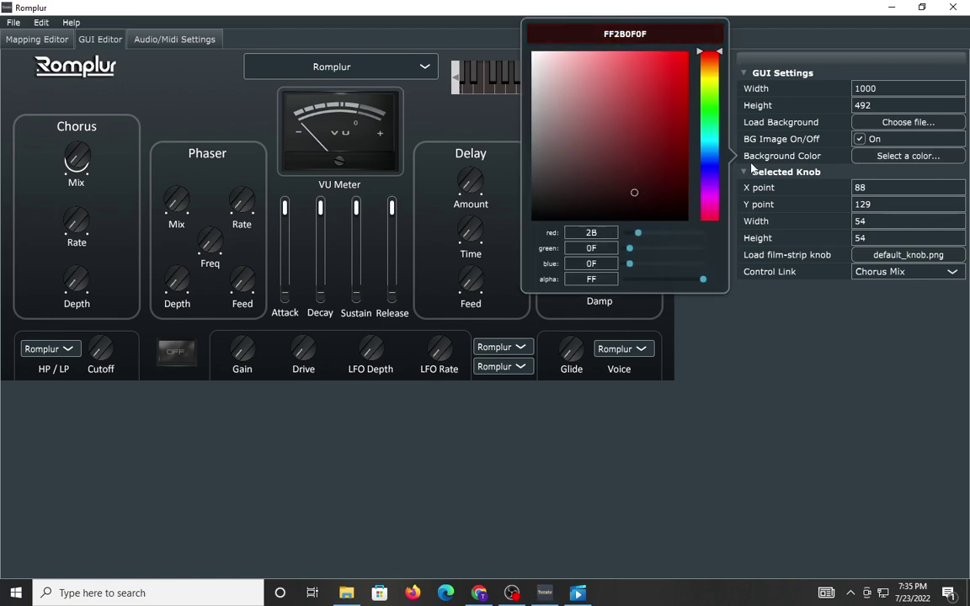
pyautogui.click(861, 160)
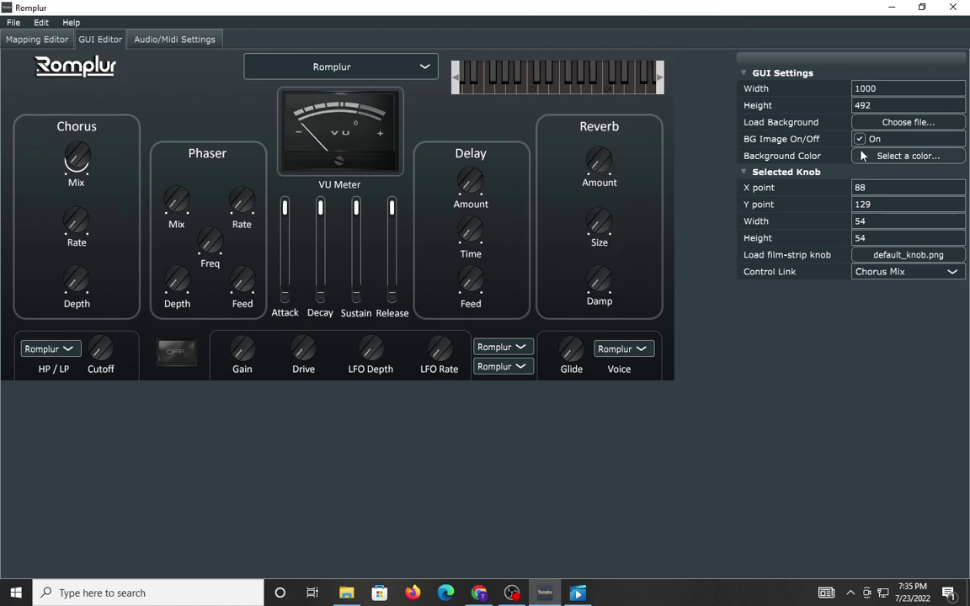
pyautogui.click(860, 139)
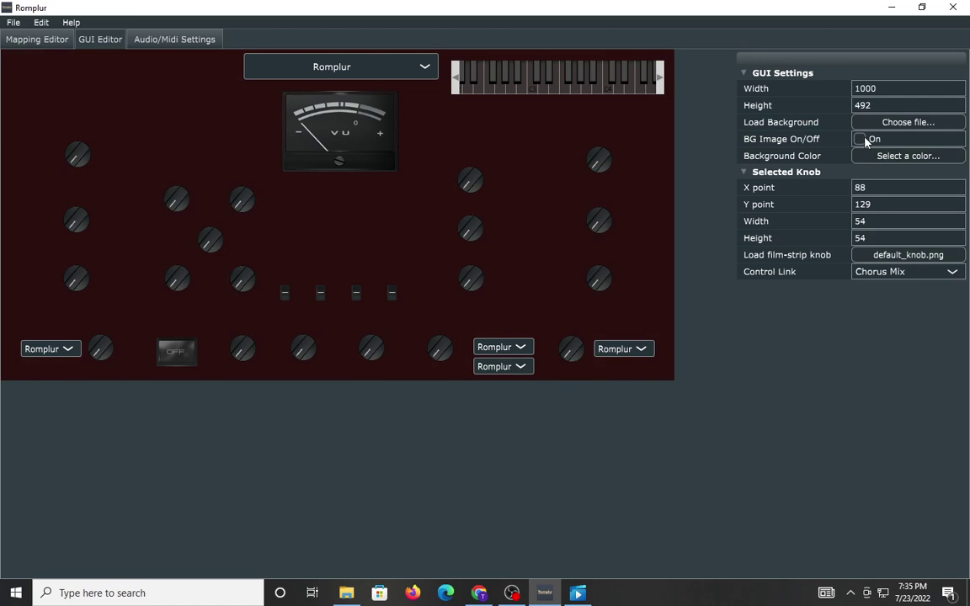
pyautogui.click(859, 139)
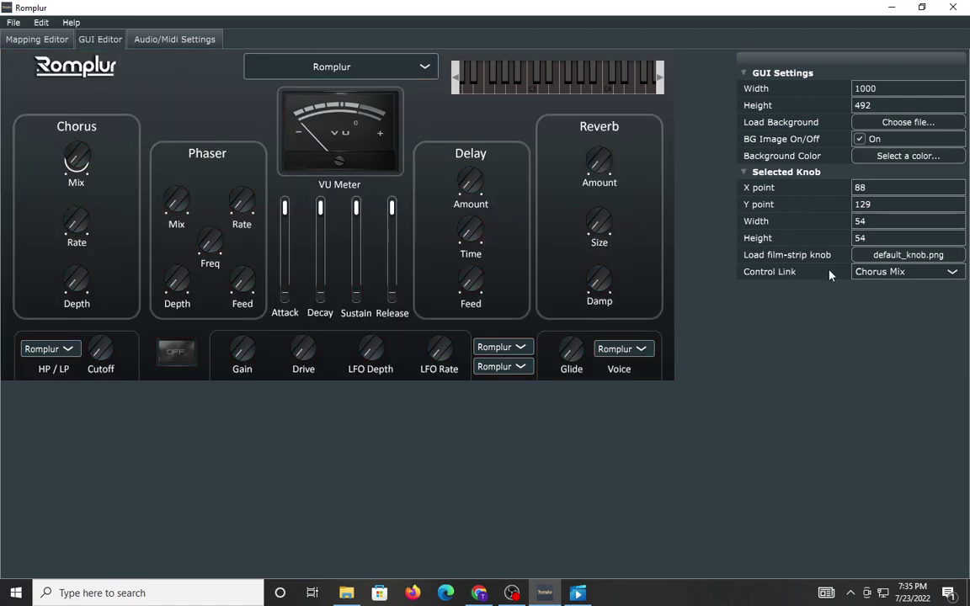
# Step: Keep the Chorus Mix link, nudge its knob down, and place the keyboard at X 669, Y 9
pyautogui.click(873, 278)
pyautogui.click(788, 274)
pyautogui.moveTo(77, 165); pyautogui.dragTo(76, 172)
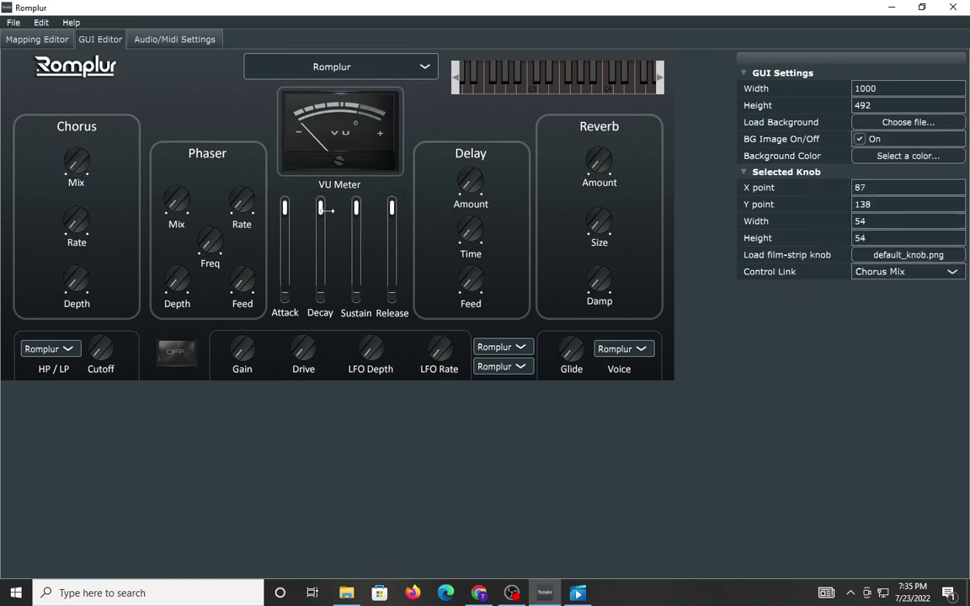
pyautogui.click(886, 278)
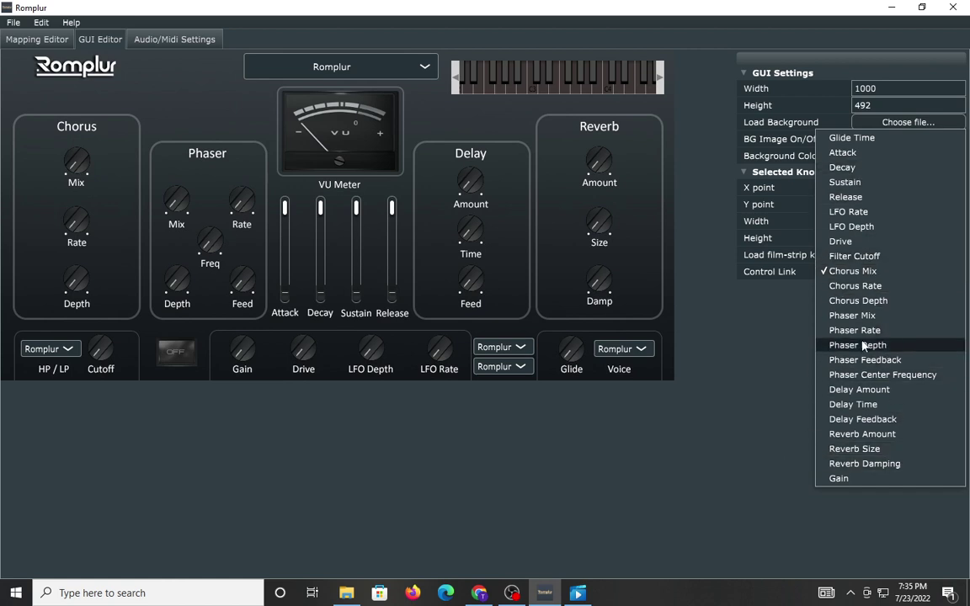
pyautogui.click(755, 359)
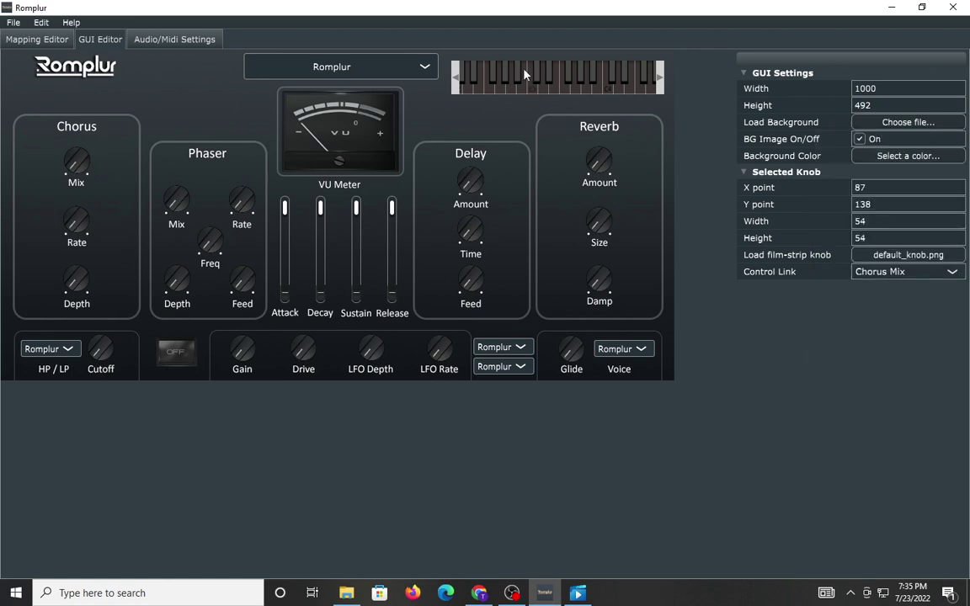
pyautogui.moveTo(523, 73)
pyautogui.mouseDown()
pyautogui.moveTo(425, 173)
pyautogui.moveTo(269, 418)
pyautogui.moveTo(289, 449)
pyautogui.moveTo(456, 72)
pyautogui.moveTo(455, 94)
pyautogui.moveTo(524, 71)
pyautogui.mouseUp()
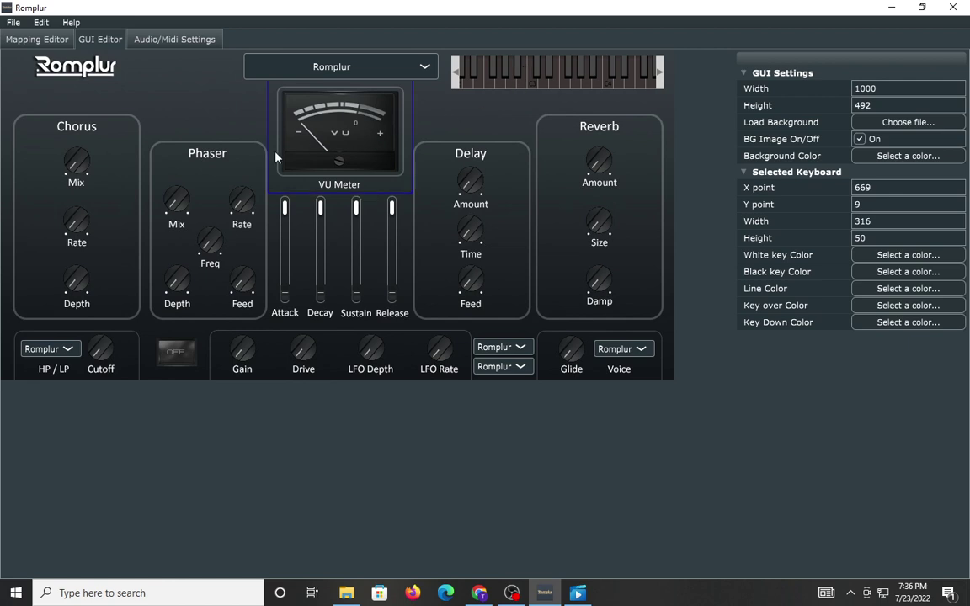
# Step: Remove the Angels sample and drag wavetable file 1 from experiment.wt into the mapping area
pyautogui.click(34, 39)
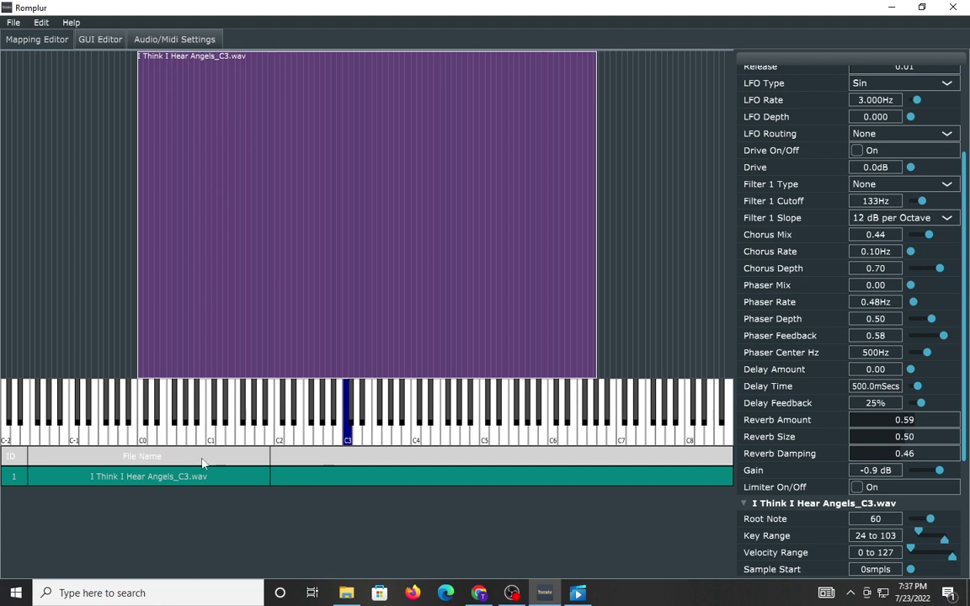
pyautogui.rightClick(120, 481)
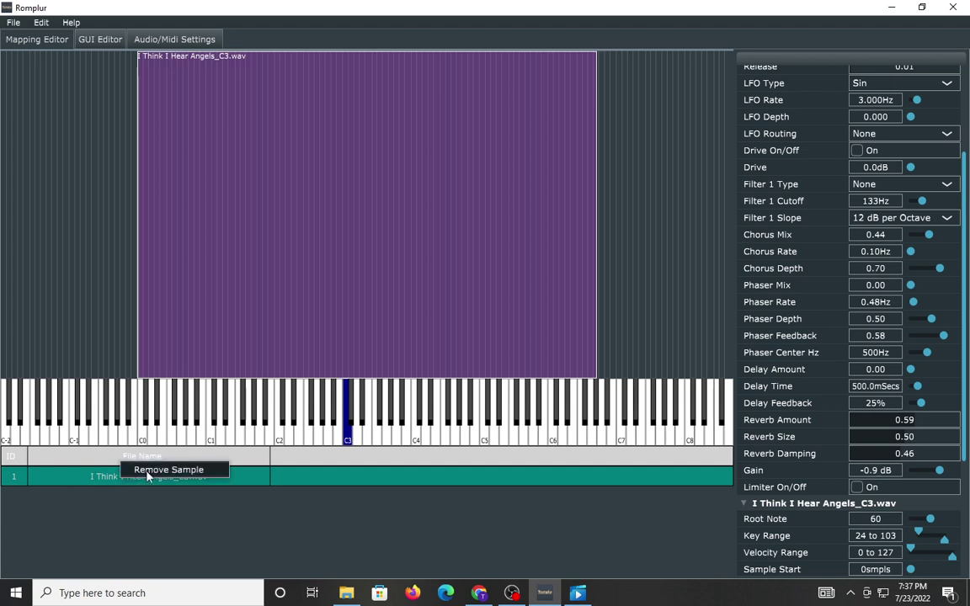
pyautogui.click(146, 472)
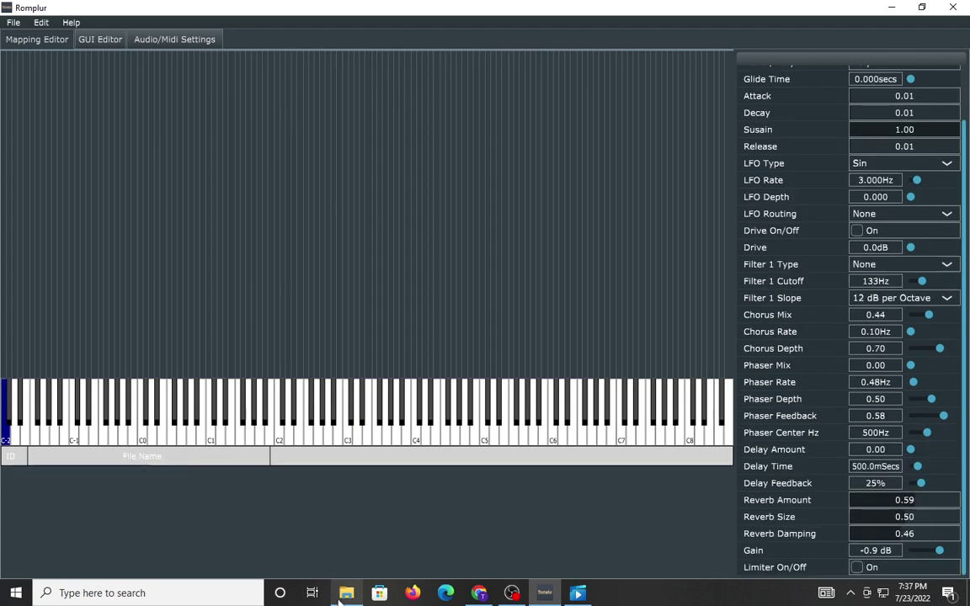
pyautogui.click(346, 592)
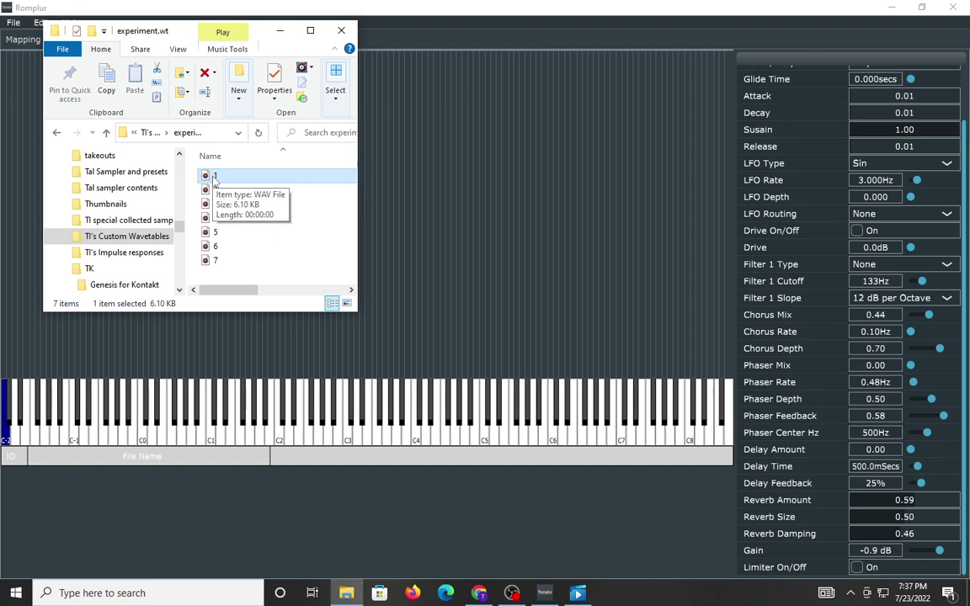
pyautogui.moveTo(214, 179); pyautogui.dragTo(399, 318)
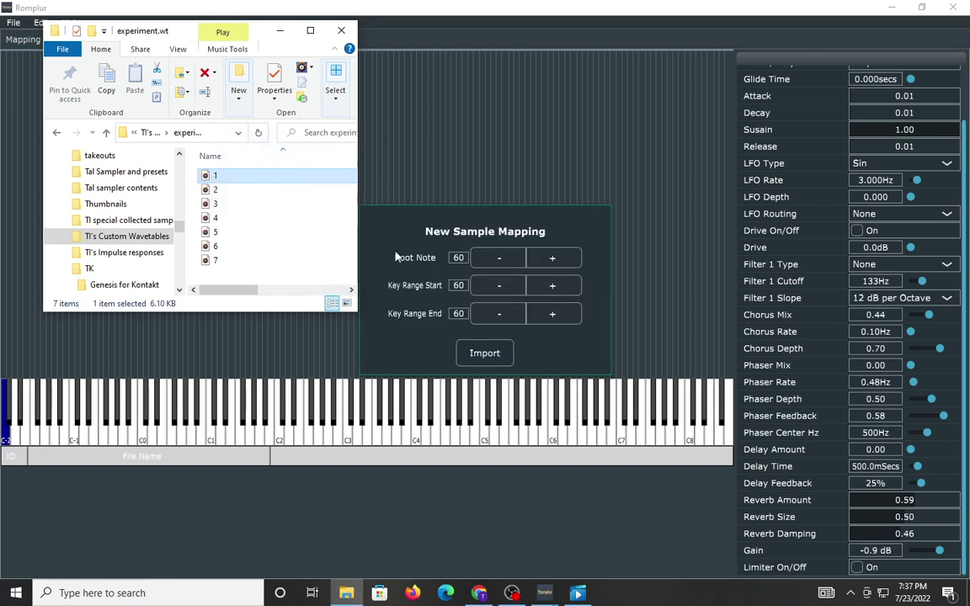
# Step: Minimize the file browser, leaving the New Sample Mapping at root note 60 and key range 60–60
pyautogui.click(281, 31)
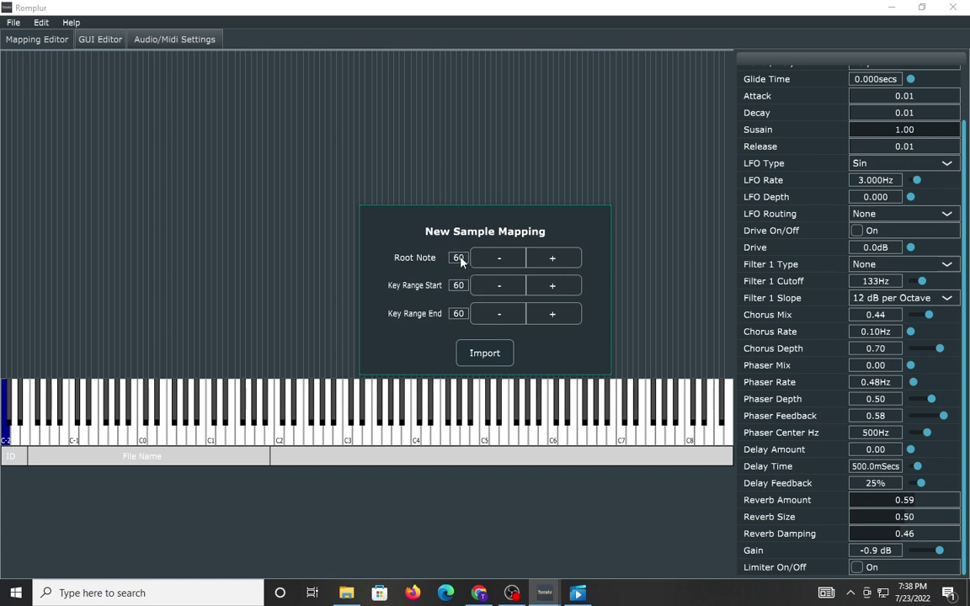
# Step: Import 1.wav with the chosen mapping and bring the reverb settings down to 0
pyautogui.click(484, 354)
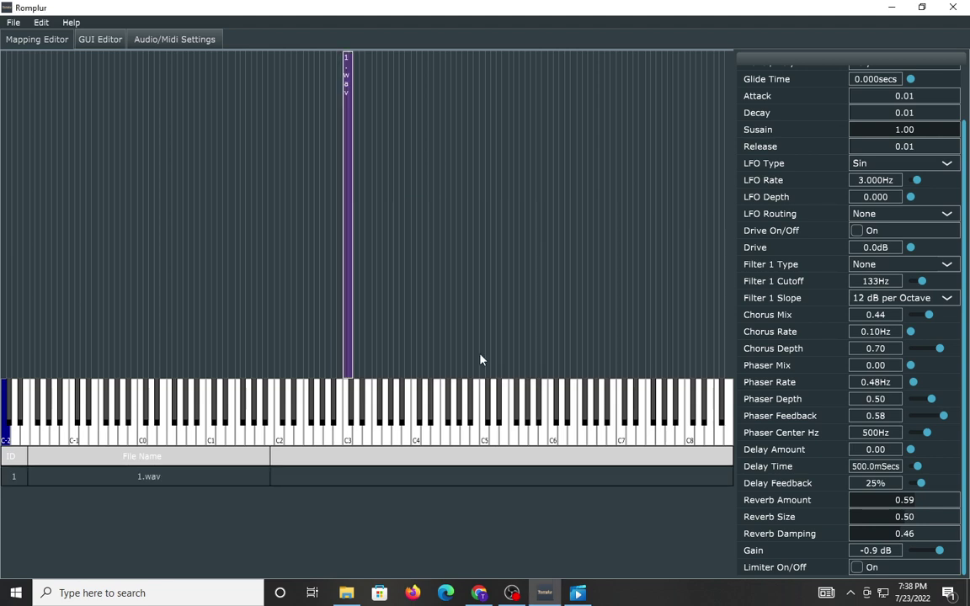
pyautogui.moveTo(905, 499); pyautogui.dragTo(831, 513)
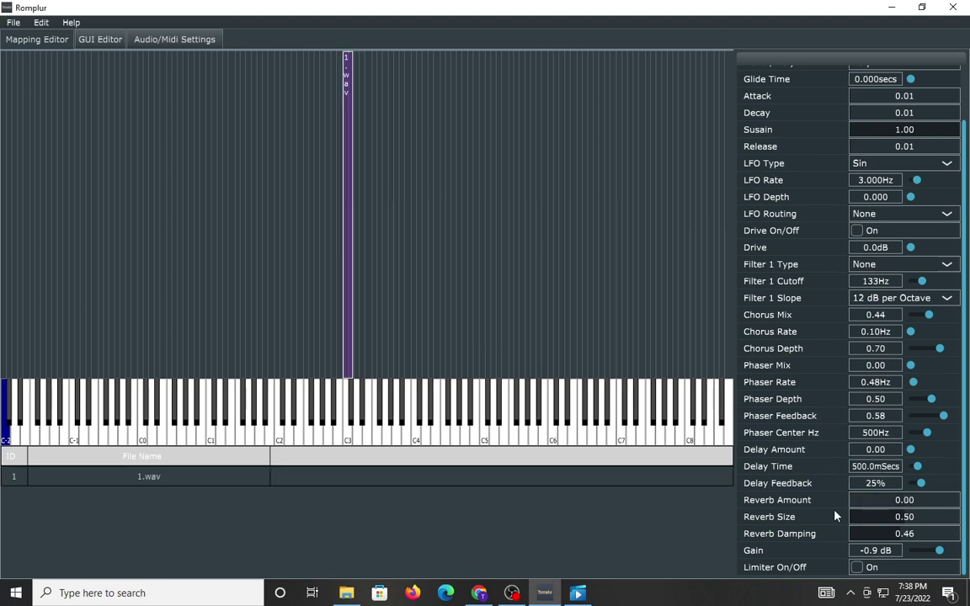
pyautogui.moveTo(907, 518); pyautogui.dragTo(805, 536)
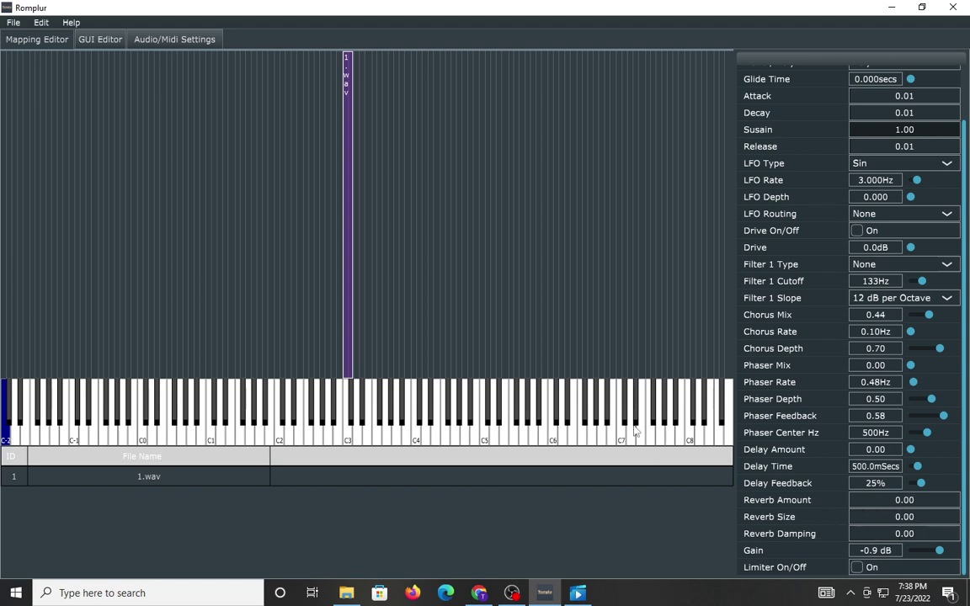
# Step: Stretch the 1.wav zone across the keyboard from about C0 to C8
pyautogui.moveTo(349, 157); pyautogui.dragTo(726, 172)
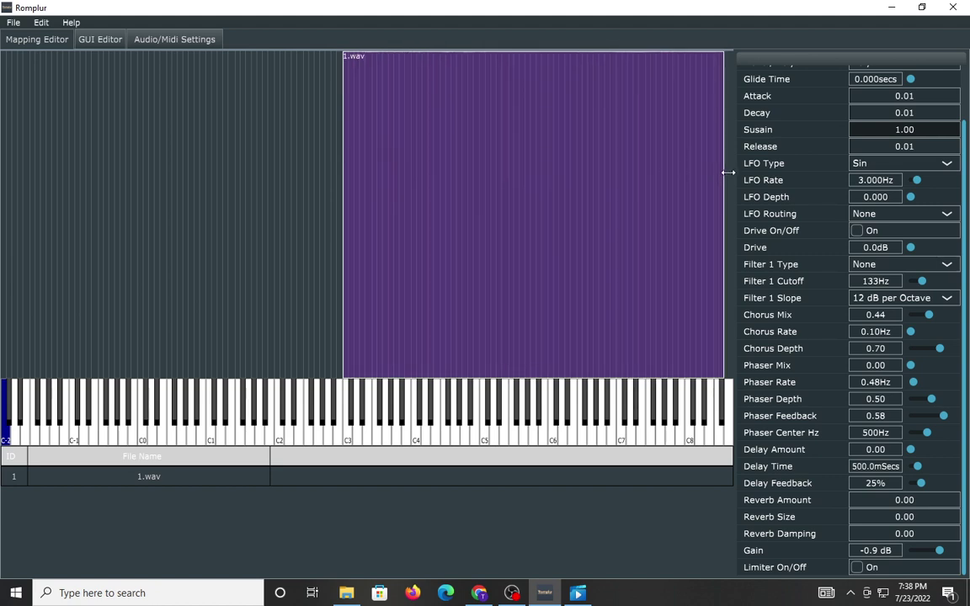
pyautogui.moveTo(723, 172); pyautogui.dragTo(706, 172)
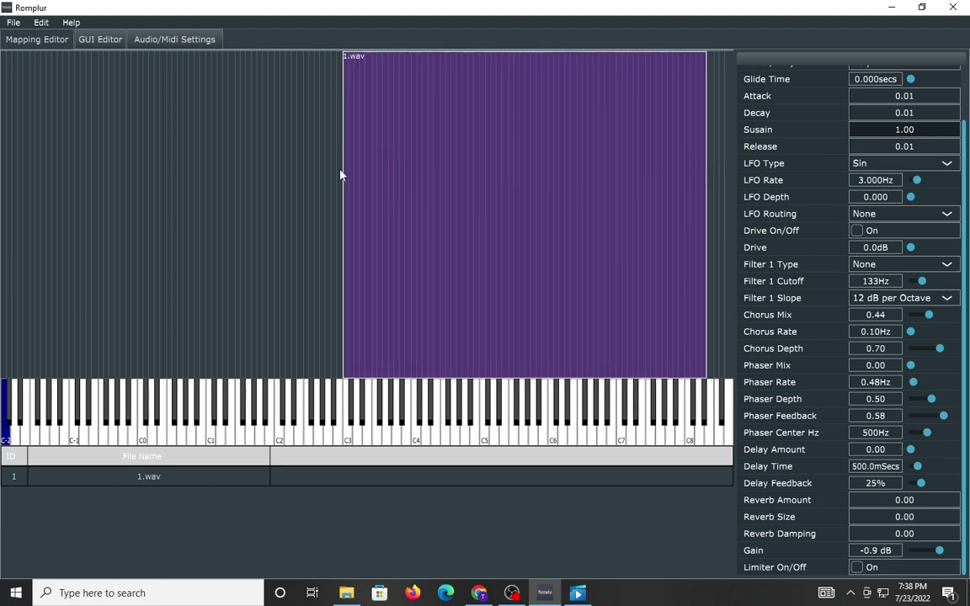
pyautogui.moveTo(345, 171); pyautogui.dragTo(142, 190)
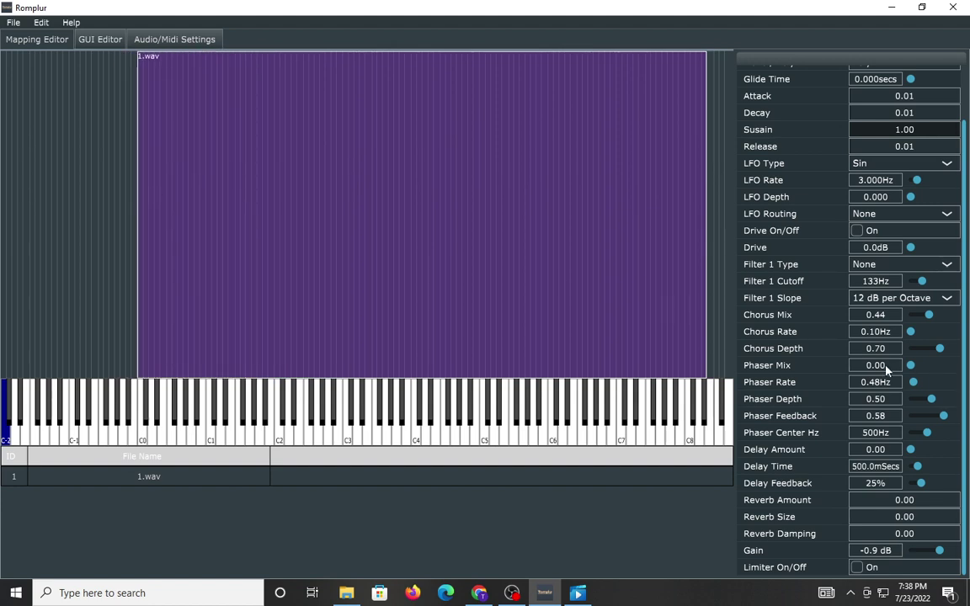
# Step: Set 1.wav's loop mode to Forward and lower its root note to 29
pyautogui.click(224, 477)
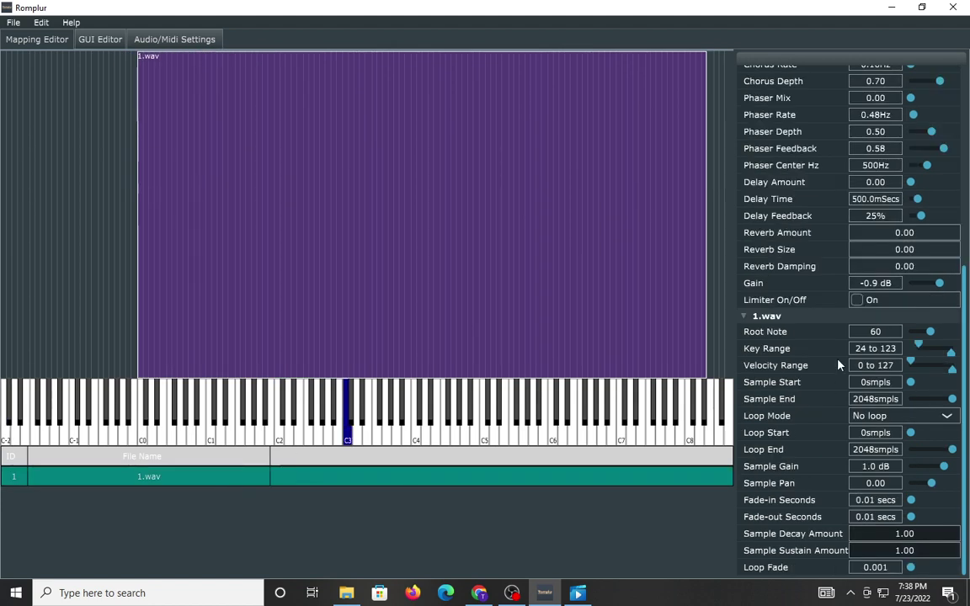
pyautogui.click(876, 415)
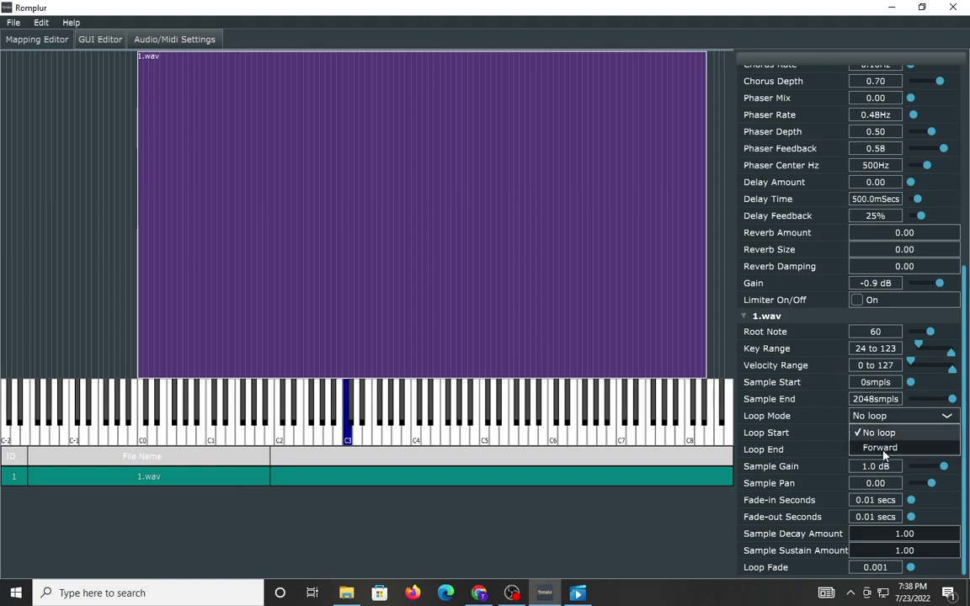
pyautogui.click(881, 451)
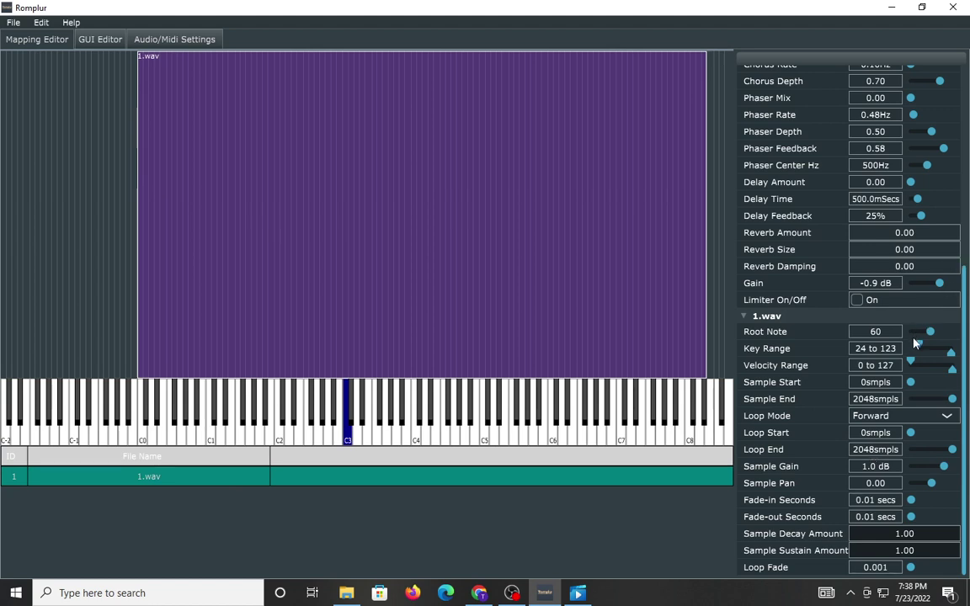
pyautogui.moveTo(927, 338); pyautogui.dragTo(921, 335)
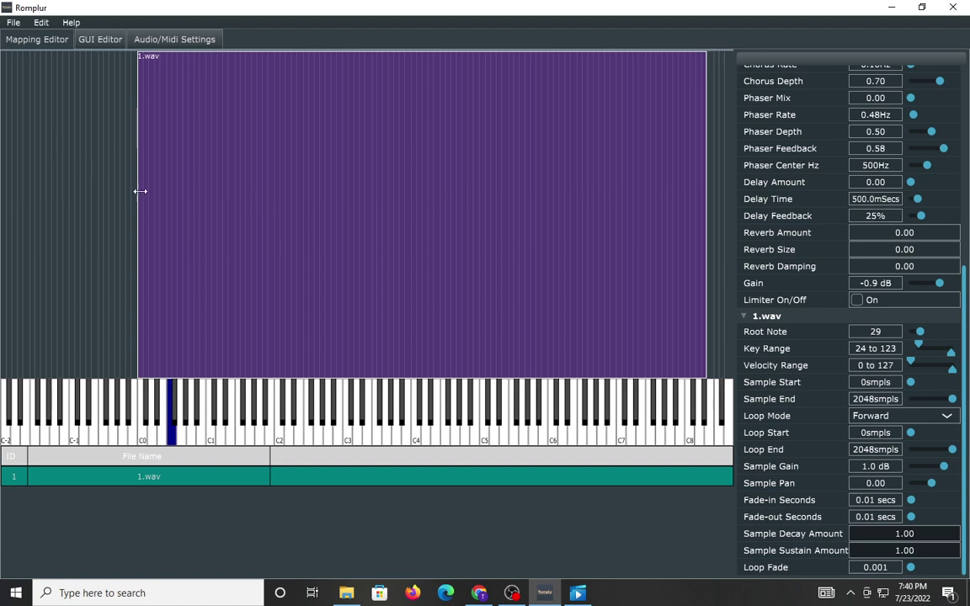
# Step: Extend 1.wav's range down to key 12 and set reverb amount 0.36 and size 0.20
pyautogui.moveTo(139, 197); pyautogui.dragTo(78, 196)
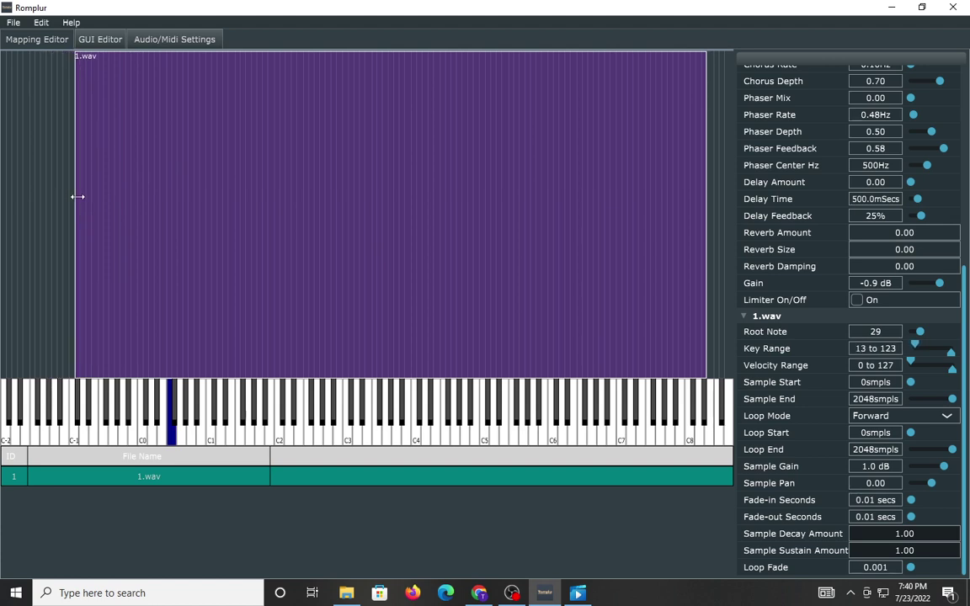
pyautogui.moveTo(77, 197); pyautogui.dragTo(72, 197)
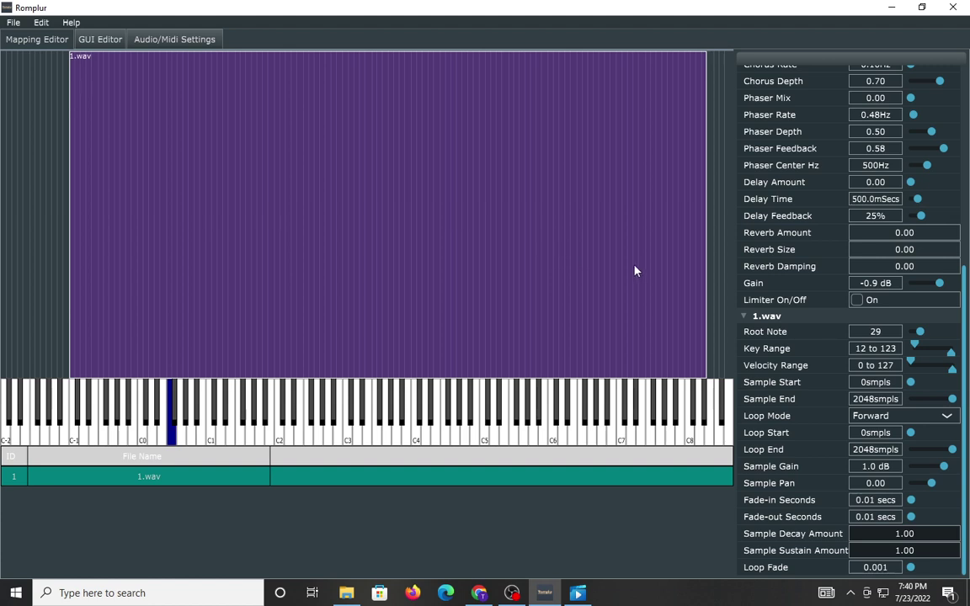
pyautogui.scroll(3, 829, 288)
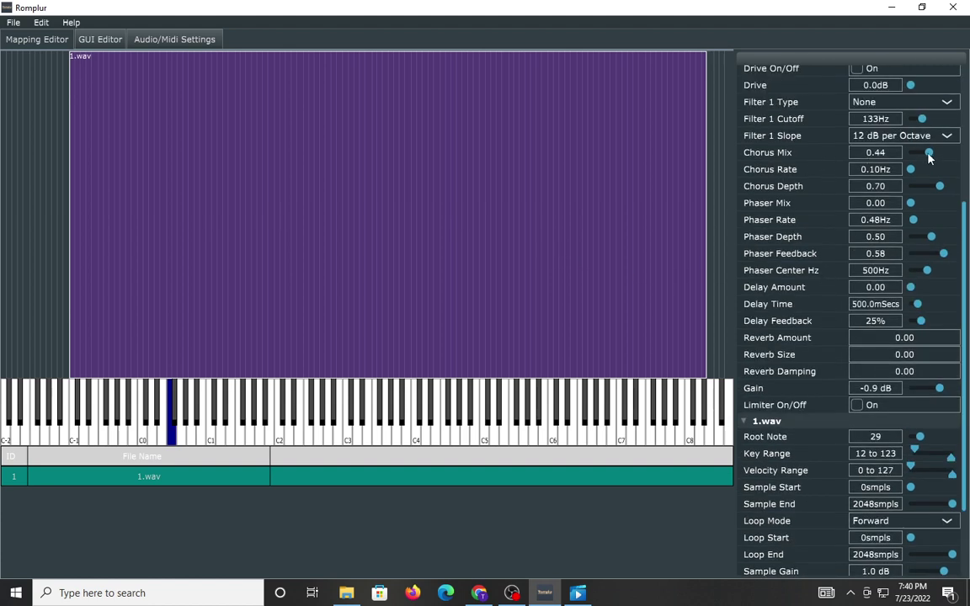
pyautogui.moveTo(929, 157)
pyautogui.mouseDown()
pyautogui.moveTo(908, 164)
pyautogui.moveTo(931, 156)
pyautogui.mouseUp()
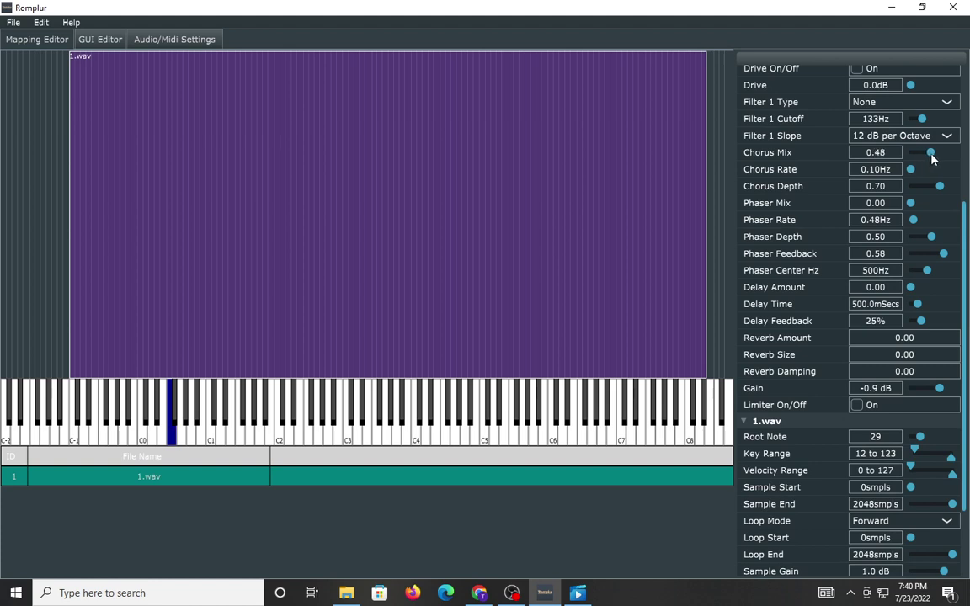
pyautogui.click(890, 338)
pyautogui.click(872, 357)
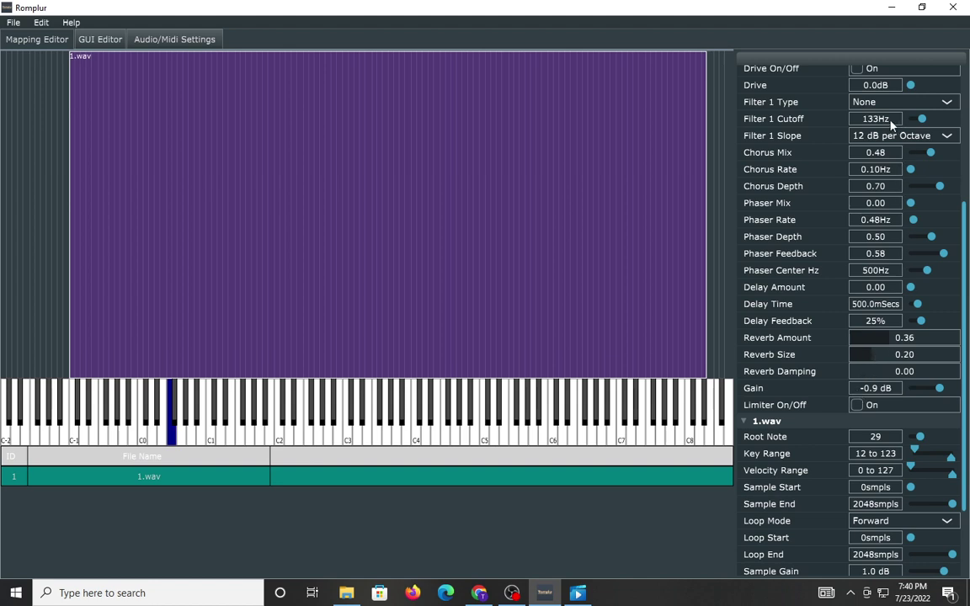
# Step: Add a LowPass filter at 1115Hz and lower the gain to -12.4 dB
pyautogui.click(930, 102)
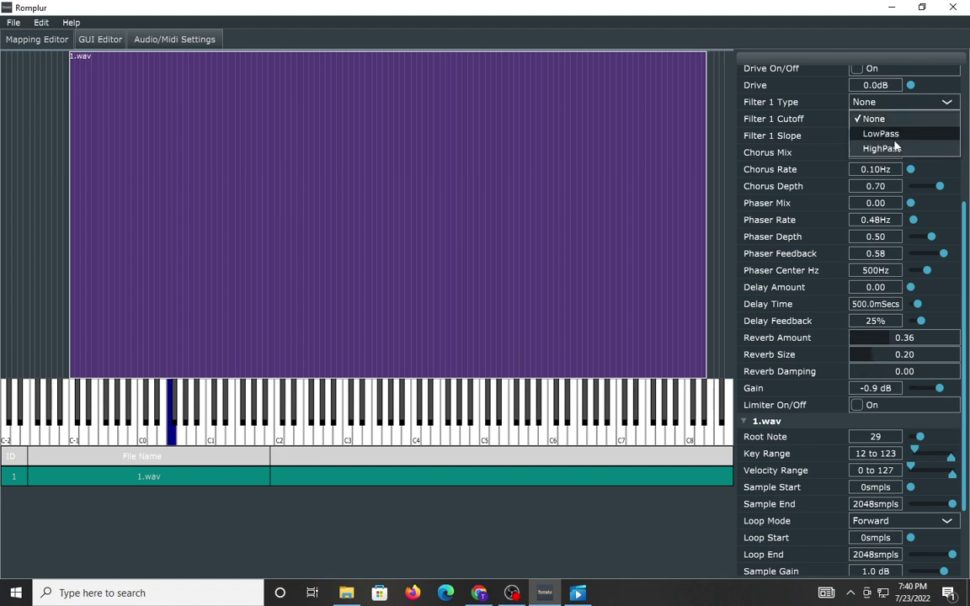
pyautogui.click(900, 132)
pyautogui.moveTo(923, 119); pyautogui.dragTo(931, 123)
pyautogui.moveTo(930, 122); pyautogui.dragTo(926, 119)
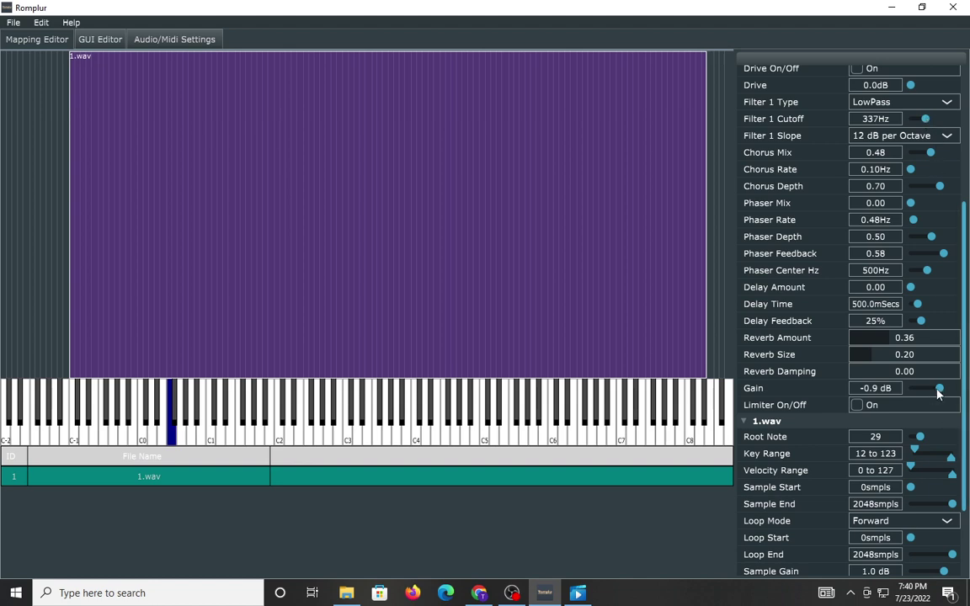
pyautogui.moveTo(940, 390); pyautogui.dragTo(932, 392)
pyautogui.moveTo(925, 120); pyautogui.dragTo(934, 124)
pyautogui.moveTo(932, 395); pyautogui.dragTo(929, 392)
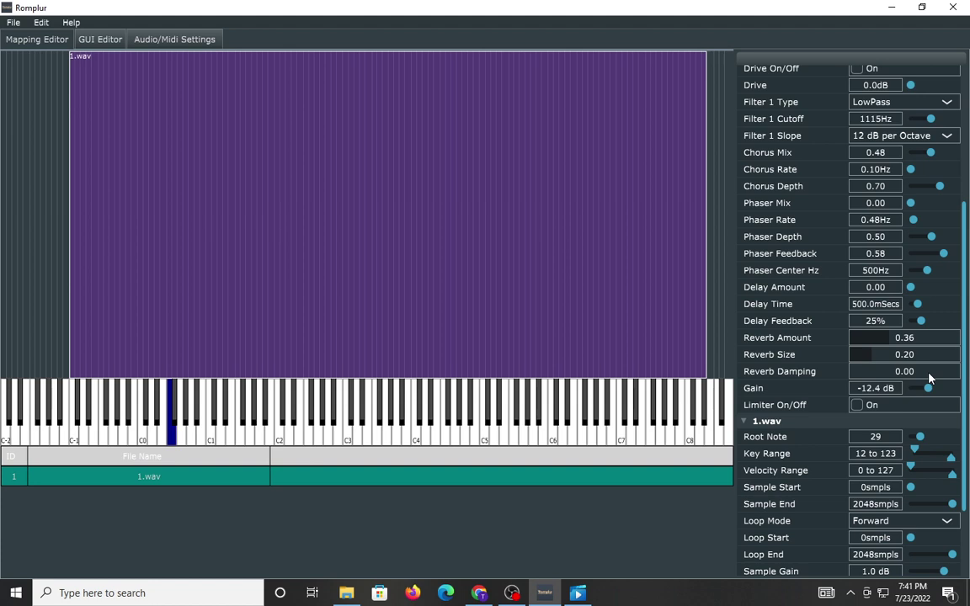
# Step: Set the amplitude envelope release to 0.12 and sustain to 0.86
pyautogui.scroll(5, 829, 245)
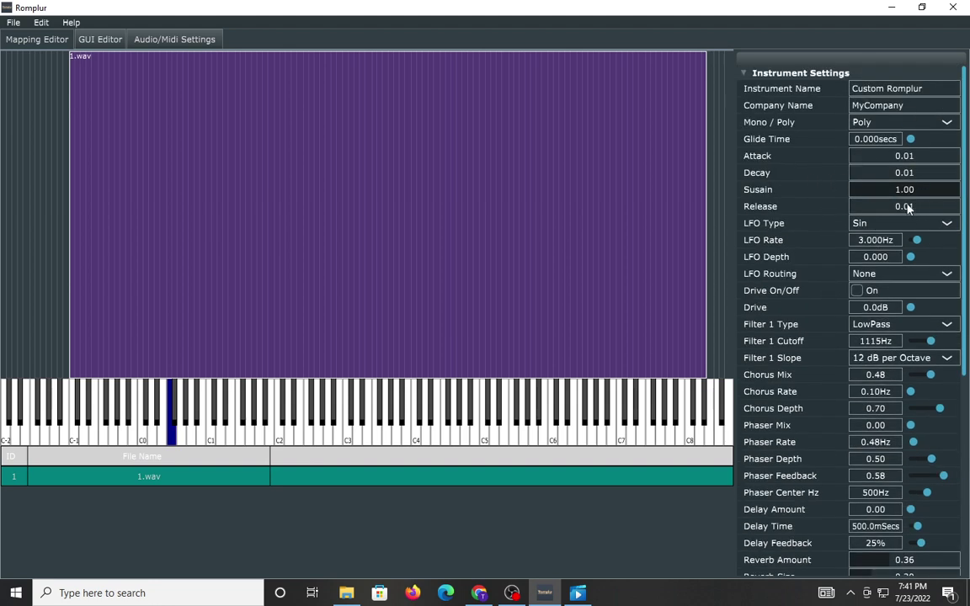
pyautogui.moveTo(916, 209); pyautogui.dragTo(909, 187)
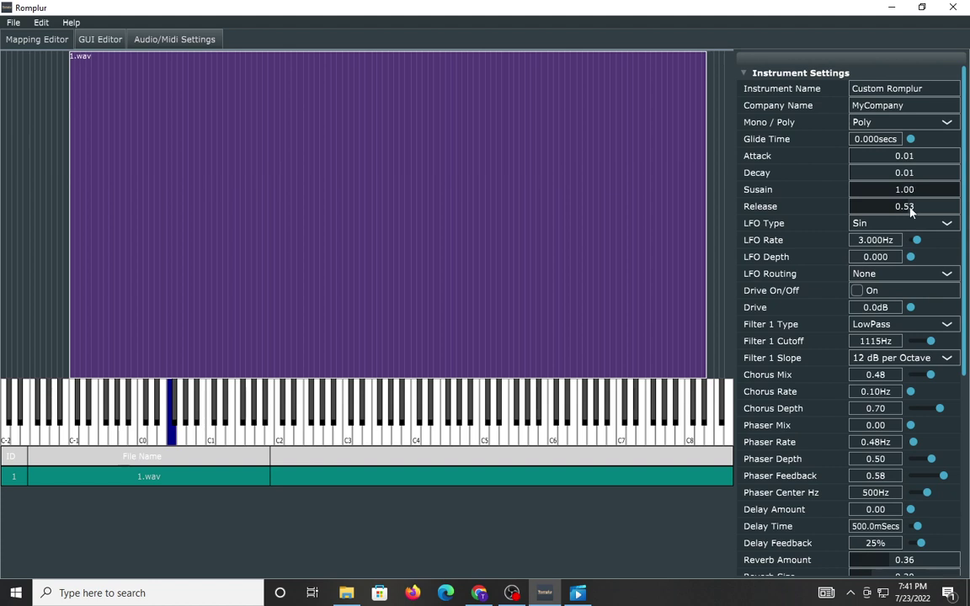
pyautogui.click(910, 206)
pyautogui.moveTo(902, 206); pyautogui.dragTo(898, 238)
pyautogui.moveTo(881, 208); pyautogui.dragTo(877, 242)
pyautogui.moveTo(878, 257); pyautogui.dragTo(863, 228)
pyautogui.moveTo(935, 194)
pyautogui.mouseDown()
pyautogui.moveTo(937, 212)
pyautogui.moveTo(937, 189)
pyautogui.mouseUp()
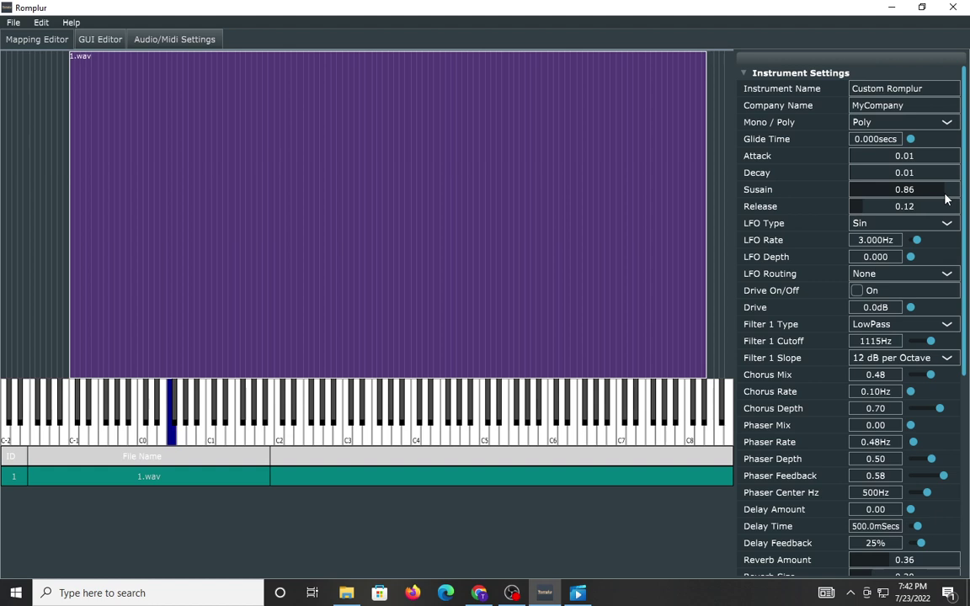
pyautogui.click(87, 39)
pyautogui.click(43, 38)
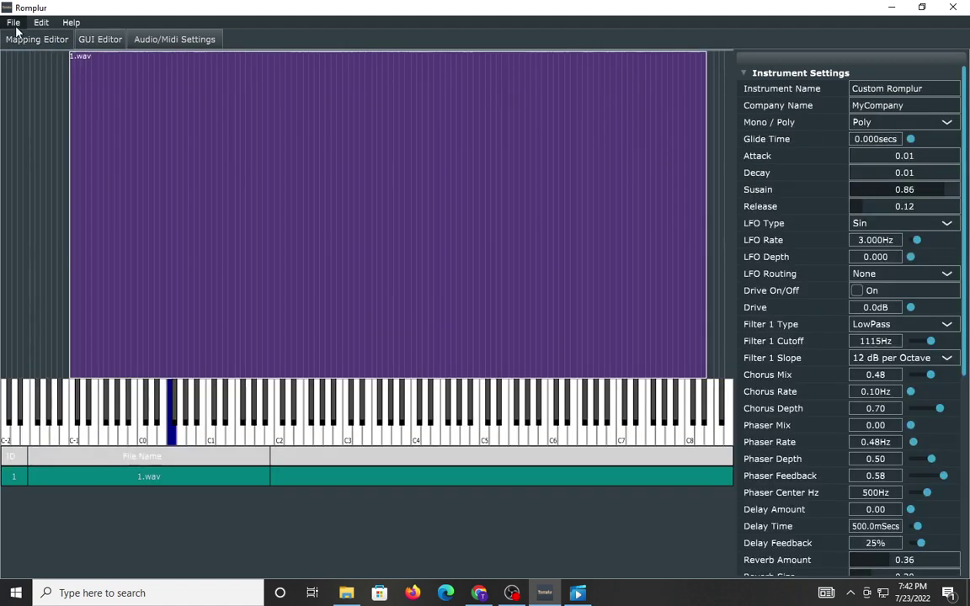
pyautogui.click(13, 23)
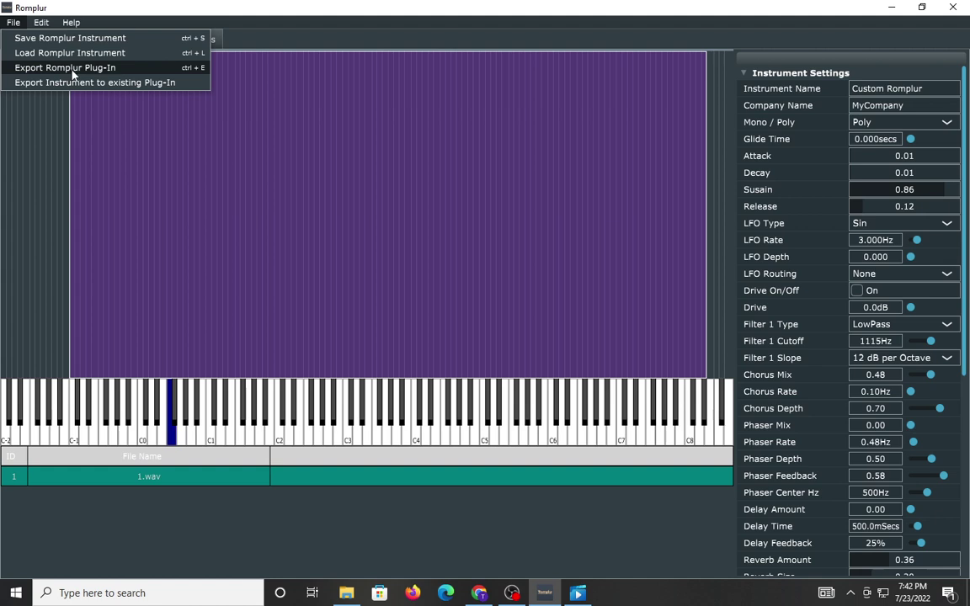
pyautogui.click(14, 249)
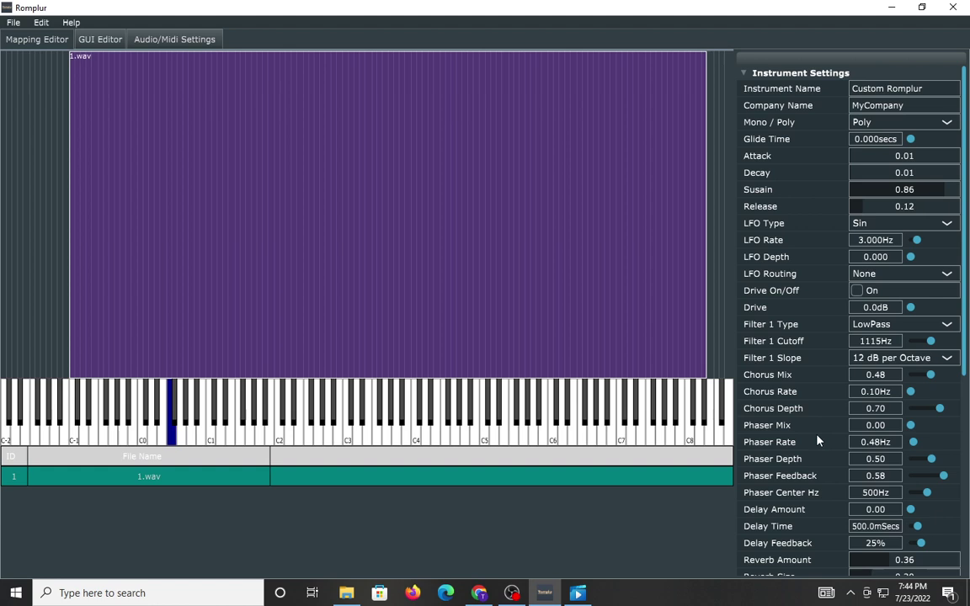
pyautogui.scroll(-3, 816, 440)
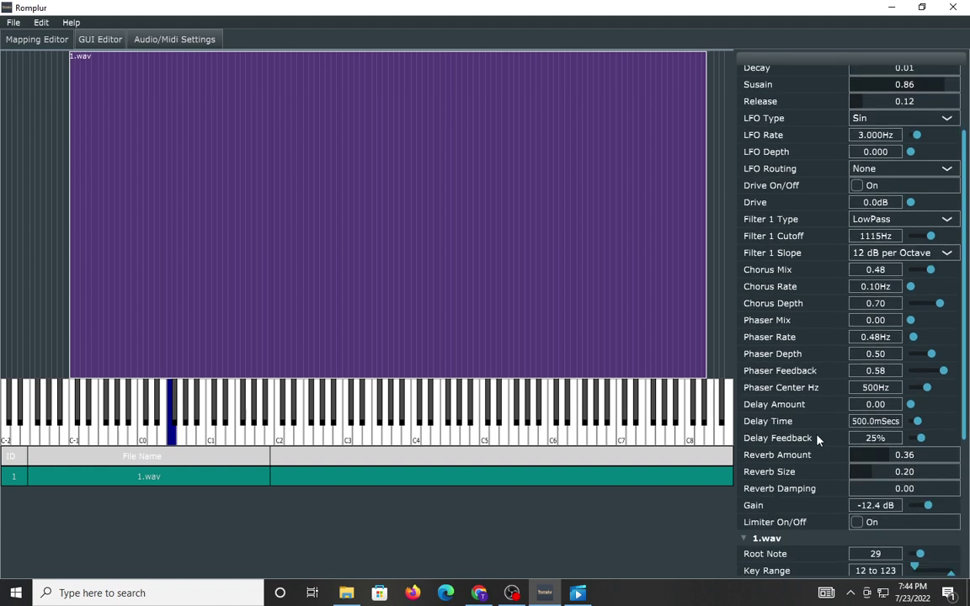
pyautogui.scroll(-1, 816, 441)
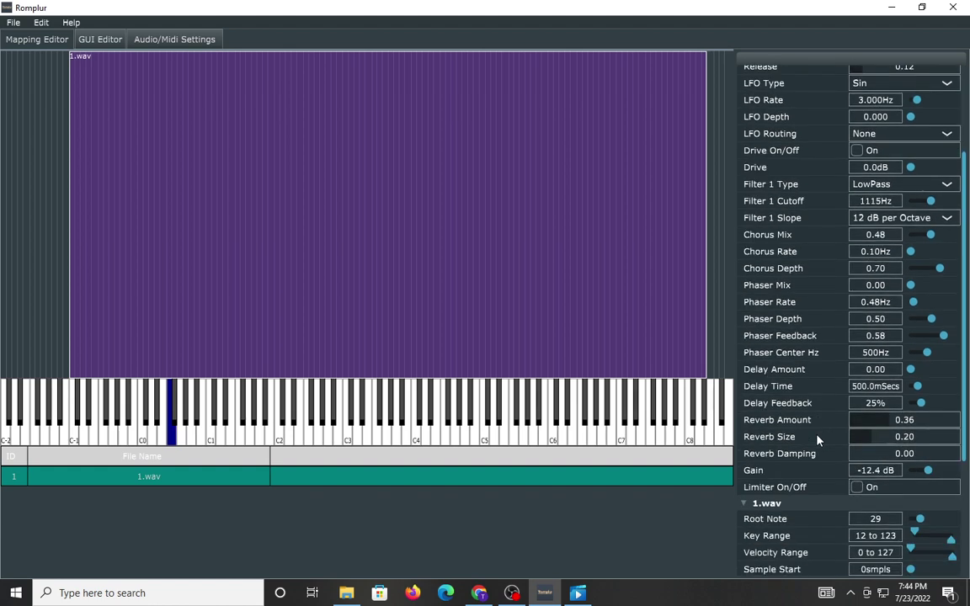